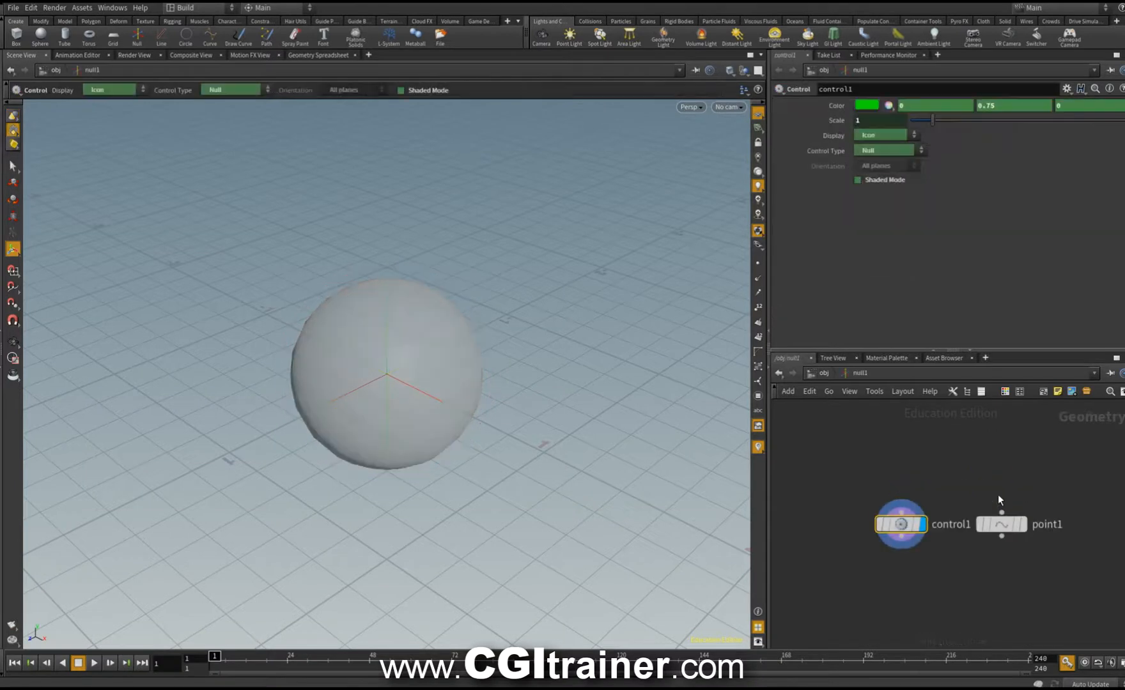
# Set the null's control type to Circles in the ZX plane and its scale to about 2.17
pyautogui.click(868, 148)
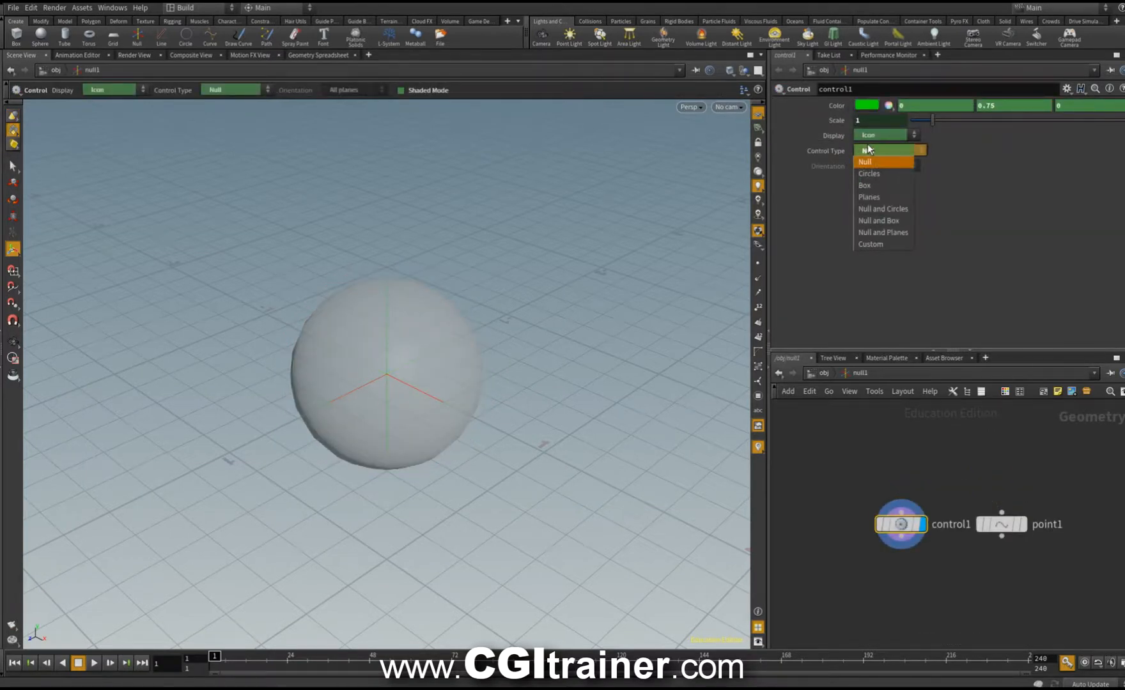
pyautogui.click(879, 177)
pyautogui.moveTo(932, 120); pyautogui.dragTo(957, 121)
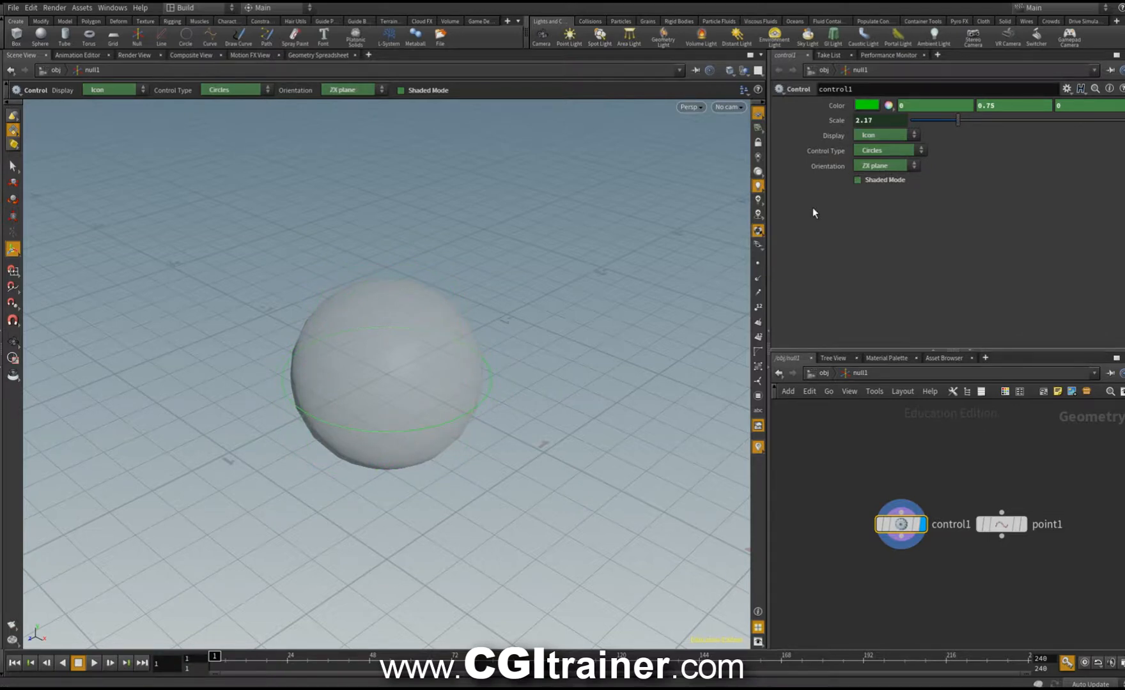
# Return to the object level, tidy the node layout and copy null1's Translate X parameter
pyautogui.press('u')
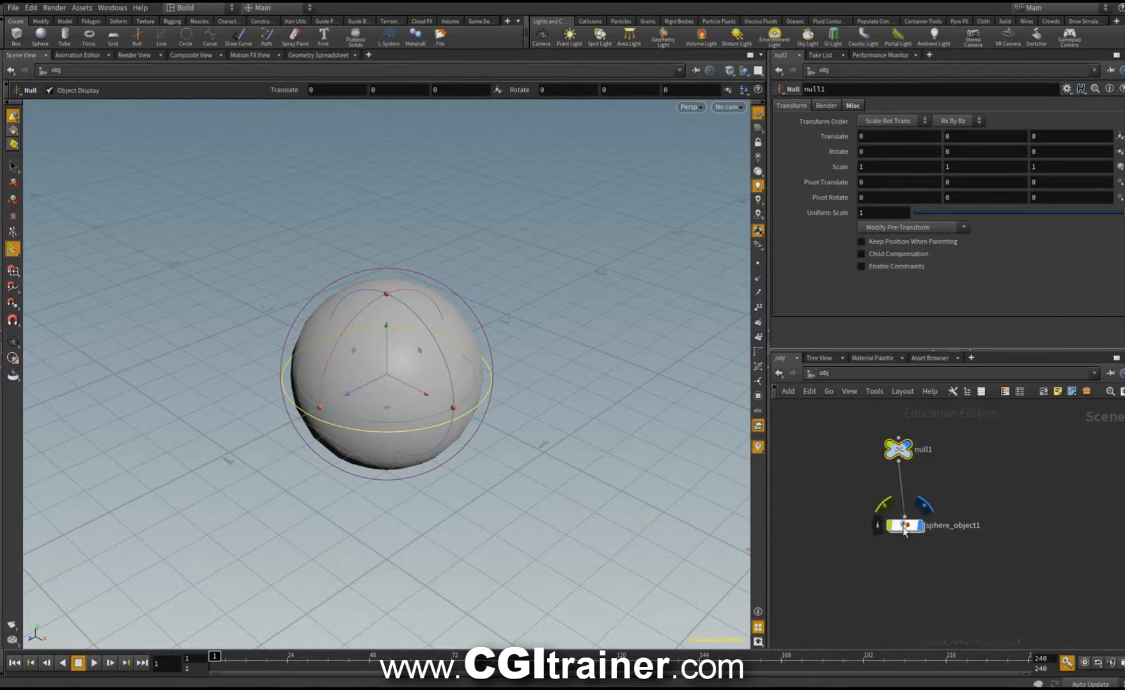
pyautogui.press('l')
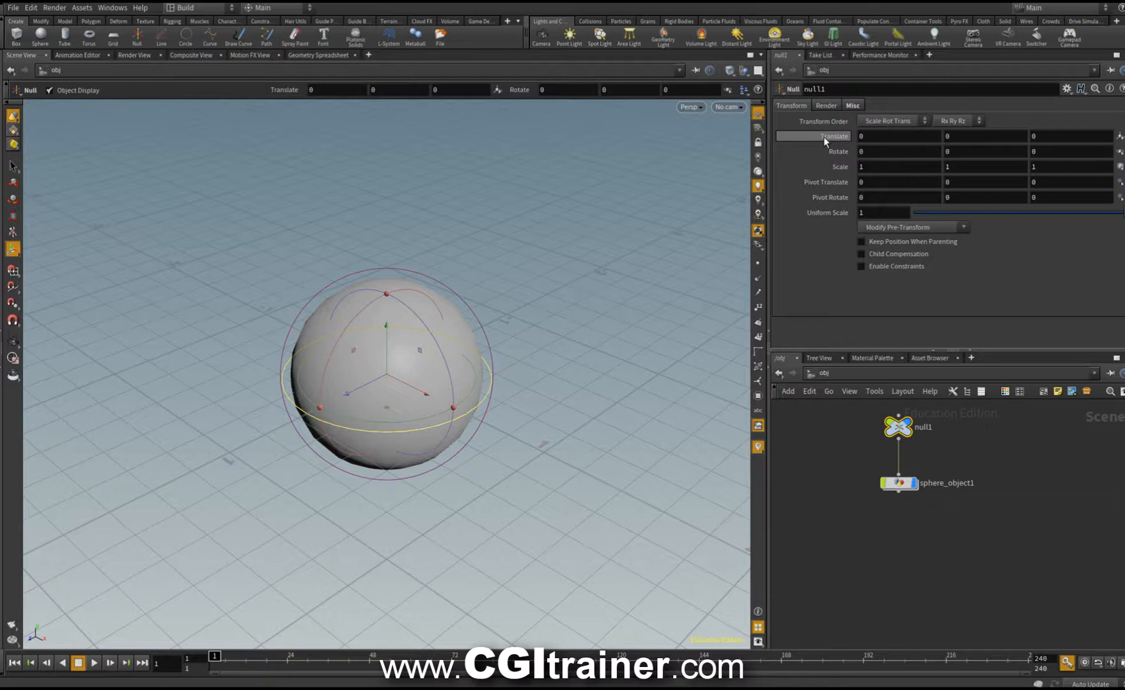
pyautogui.rightClick(872, 136)
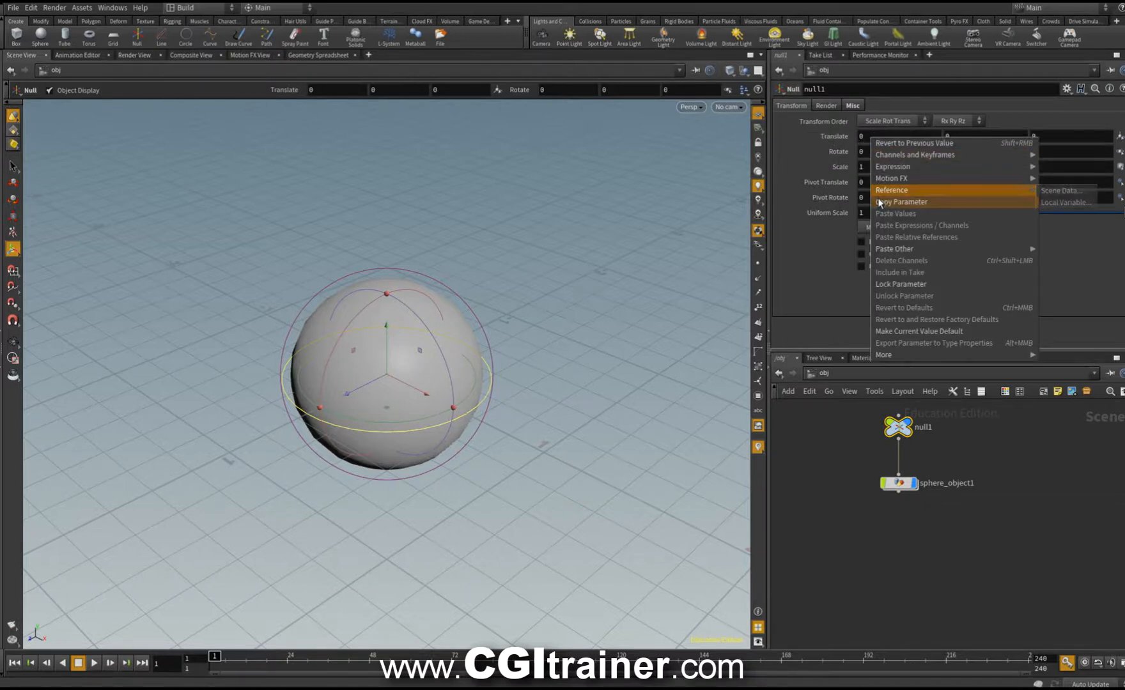
pyautogui.click(901, 202)
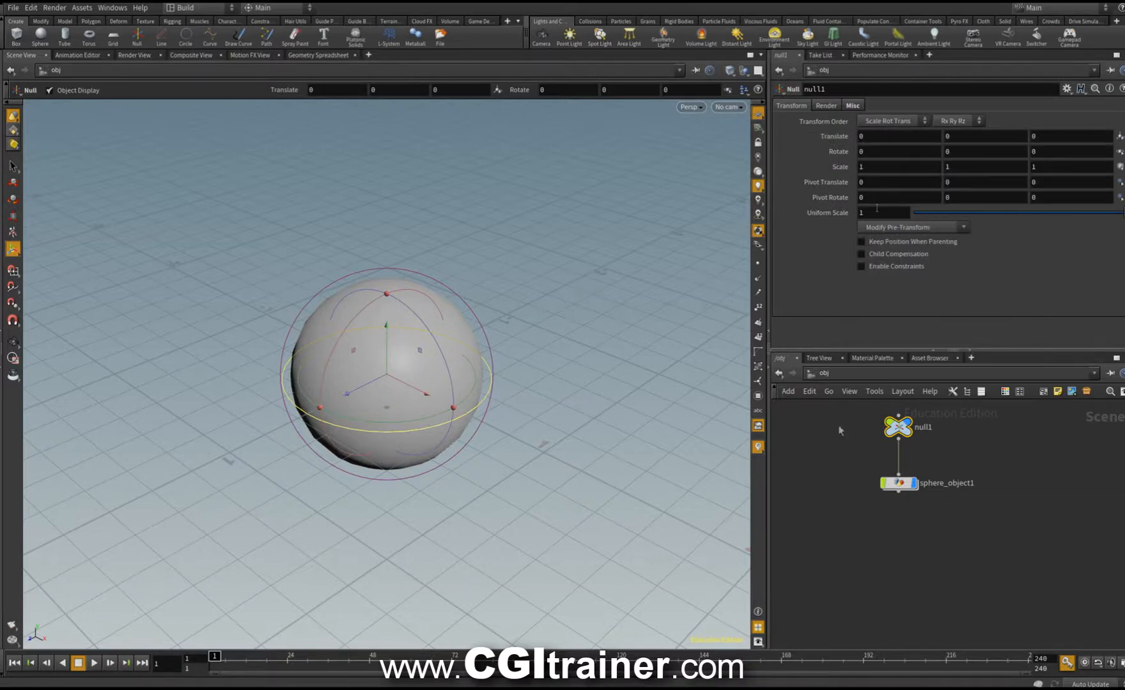
# Inside sphere_object1, add a Transform node after sphere1 and make it the displayed node
pyautogui.doubleClick(906, 485)
pyautogui.moveTo(950, 520); pyautogui.dragTo(918, 451)
pyautogui.click(919, 464)
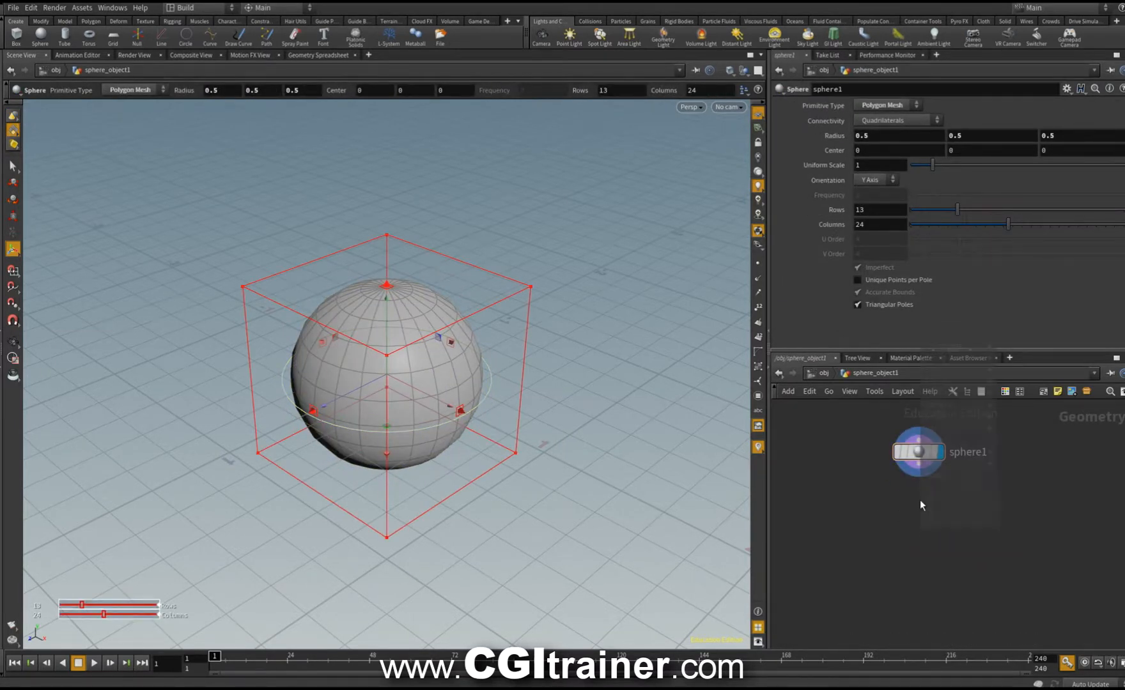
pyautogui.press('Tab')
pyautogui.write('tran')
pyautogui.press('Return')
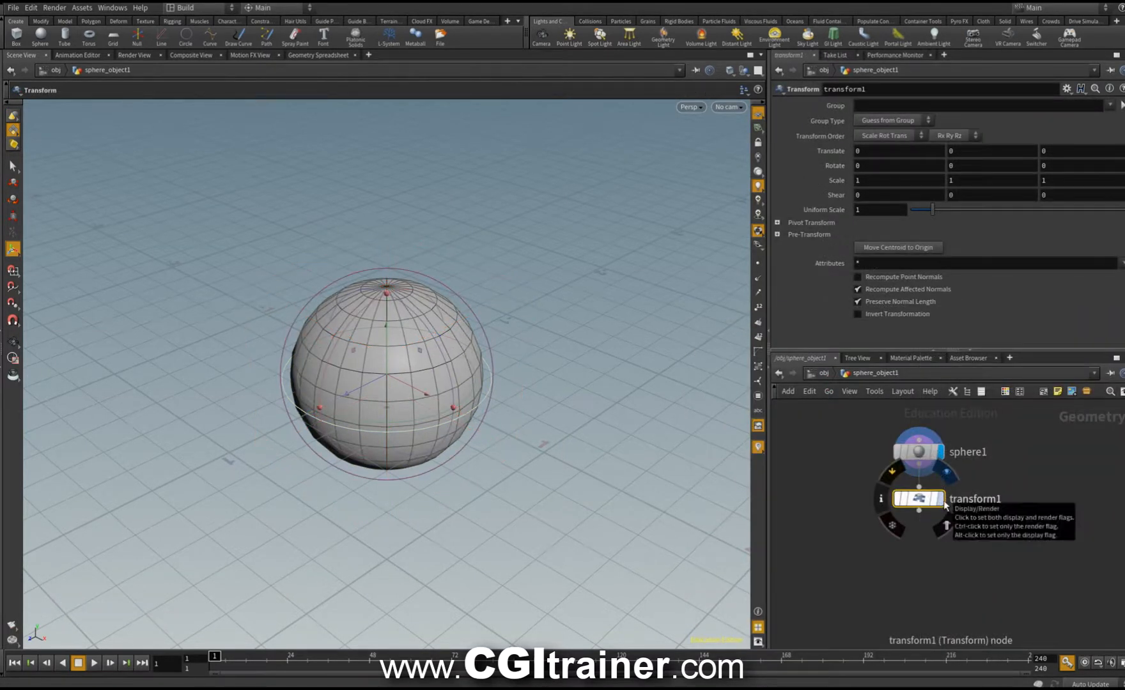
pyautogui.click(940, 500)
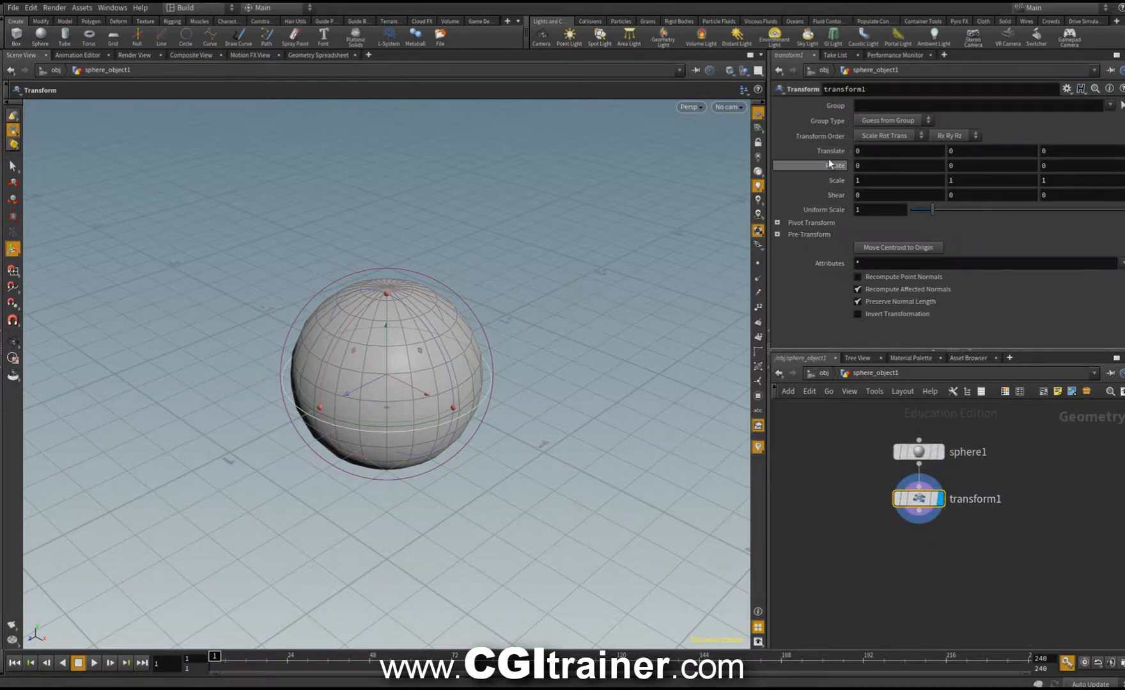
# Drive the Transform node's Z rotation with the relative reference -ch("../../null1/tx")*200
pyautogui.moveTo(1045, 260); pyautogui.dragTo(1045, 166)
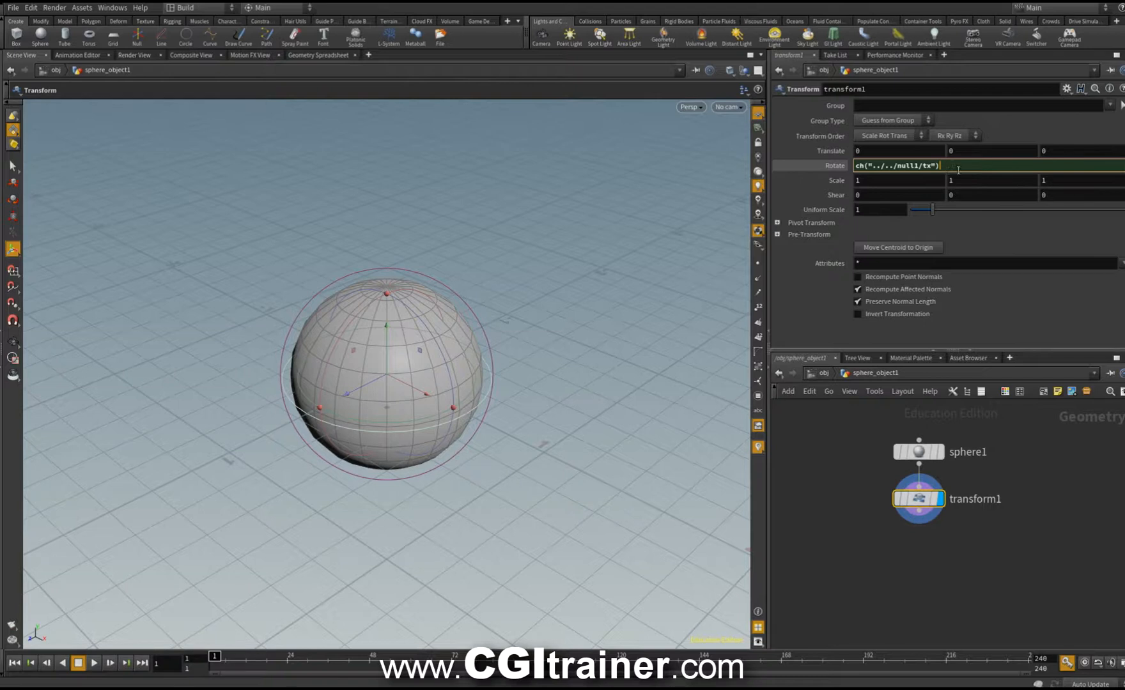
pyautogui.write('*200')
pyautogui.write('-')
pyautogui.press('Return')
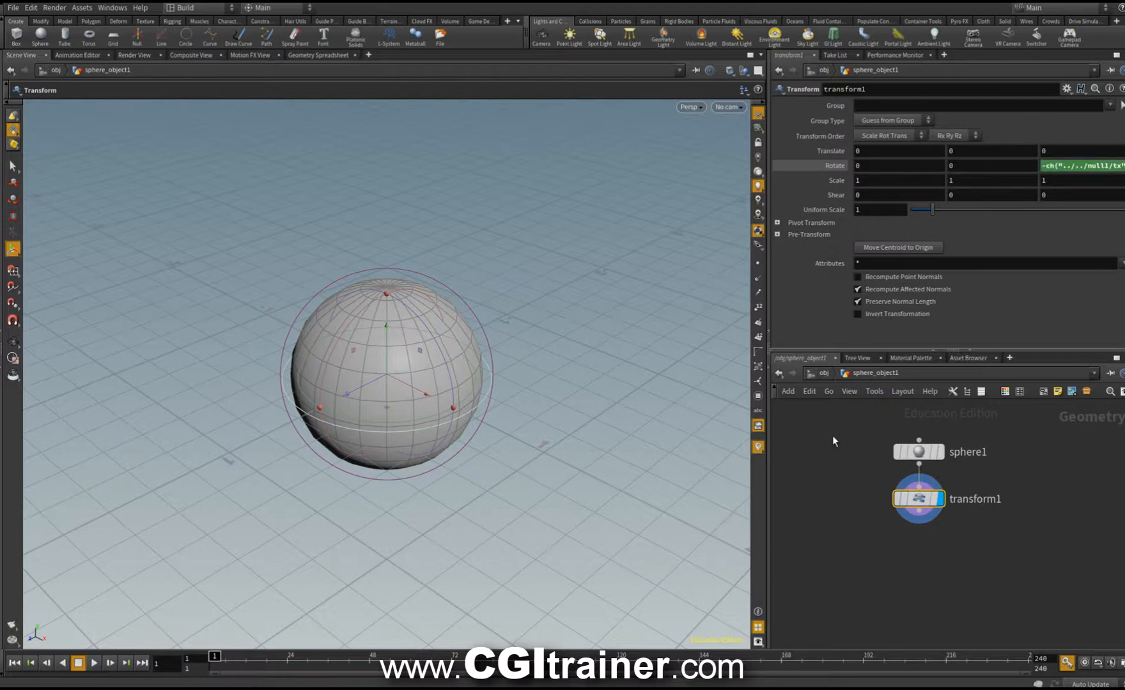
# At the object level, turn on the wireframe overlay, try moving null1 along X and undo the move
pyautogui.press('u')
pyautogui.click(898, 427)
pyautogui.hotkey('shift', 'w')
pyautogui.moveTo(414, 387); pyautogui.dragTo(510, 421)
pyautogui.hotkey('ctrl', 'z')
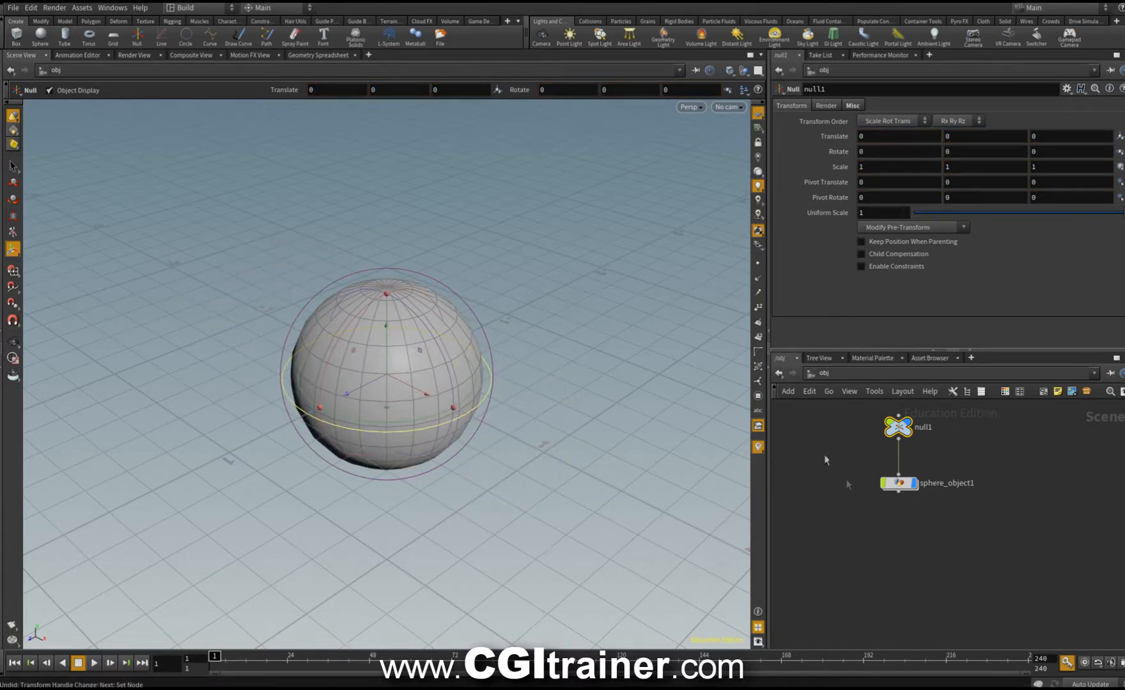
# Create a second null beside null1 and rename it ECRASE
pyautogui.click(1016, 453)
pyautogui.press('Tab')
pyautogui.write('n')
pyautogui.press('Return')
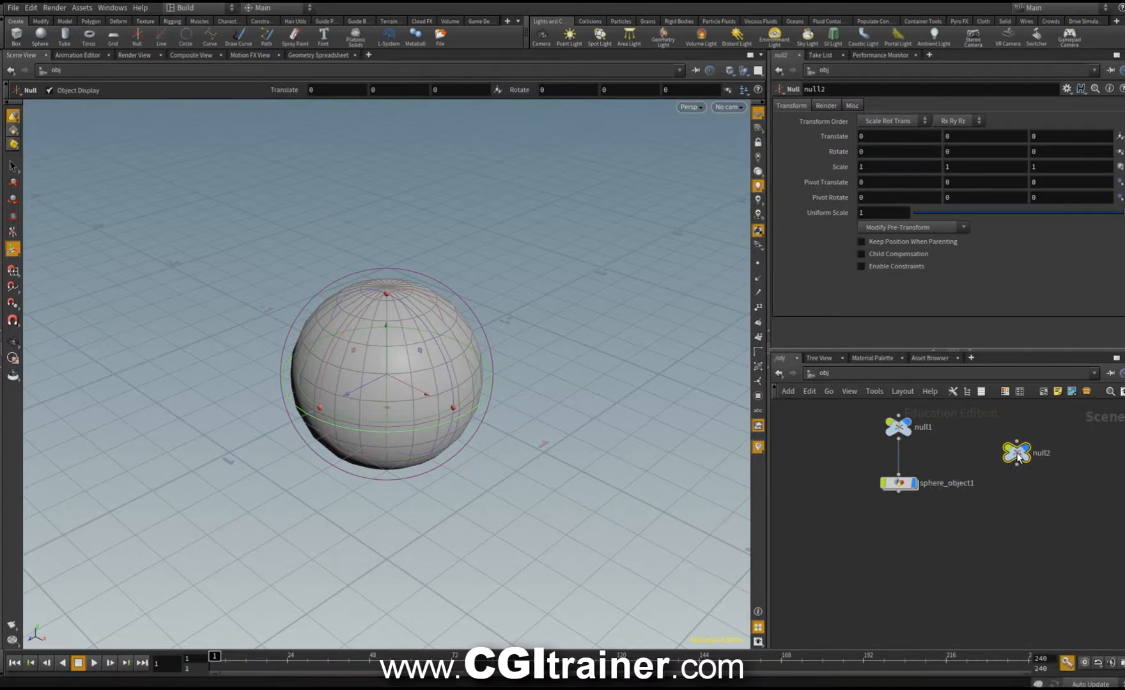
pyautogui.click(1019, 455)
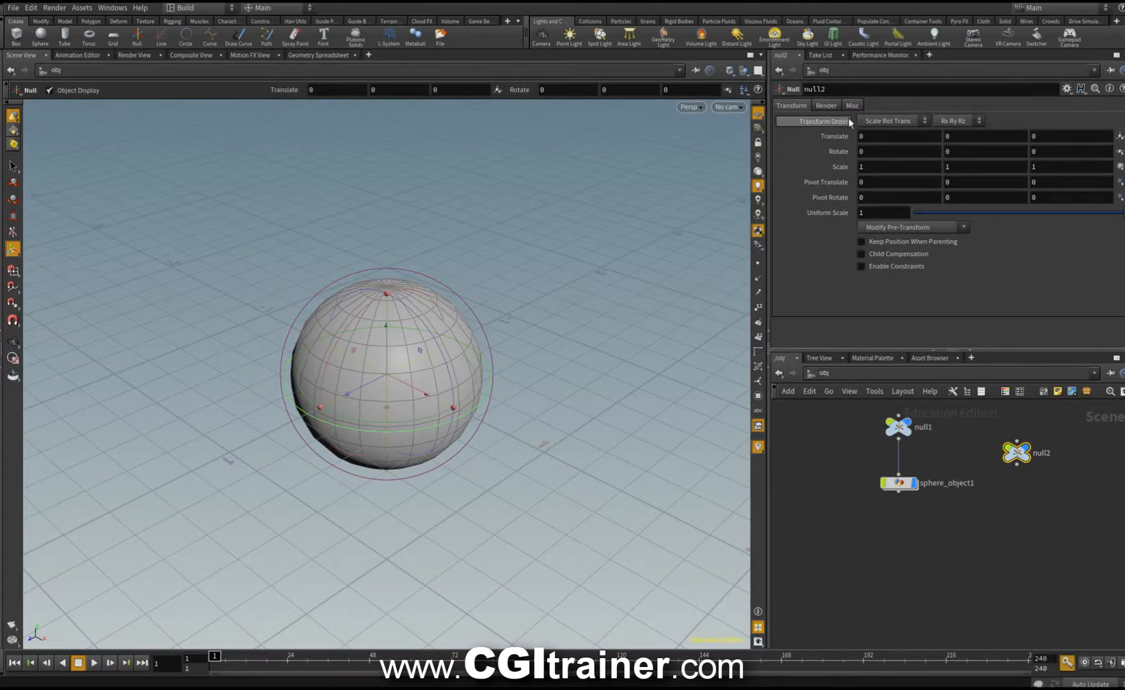
pyautogui.doubleClick(824, 89)
pyautogui.write('ECh')
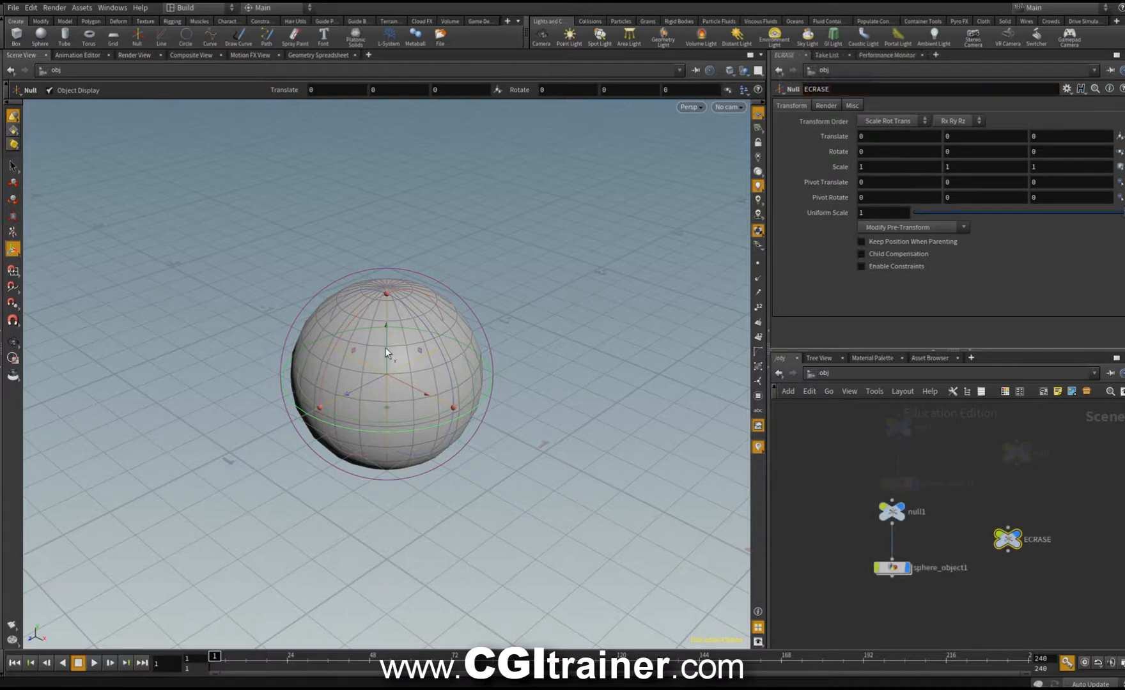
# Raise ECRASE above the sphere to about 0.71 in Y and transfer the offset to its pre-transform
pyautogui.moveTo(387, 350); pyautogui.dragTo(388, 214)
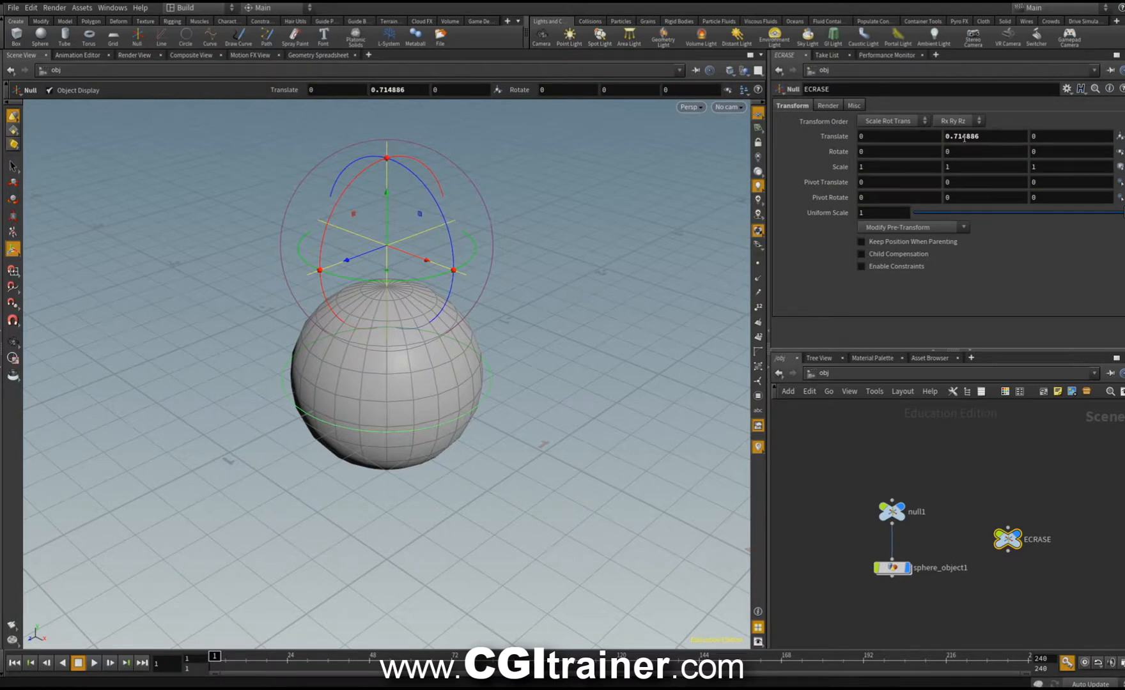
pyautogui.click(885, 228)
pyautogui.click(898, 241)
# Parent ECRASE to null1, tidy the layout and copy ECRASE's Translate Y parameter
pyautogui.moveTo(1007, 528); pyautogui.dragTo(911, 533)
pyautogui.press('l')
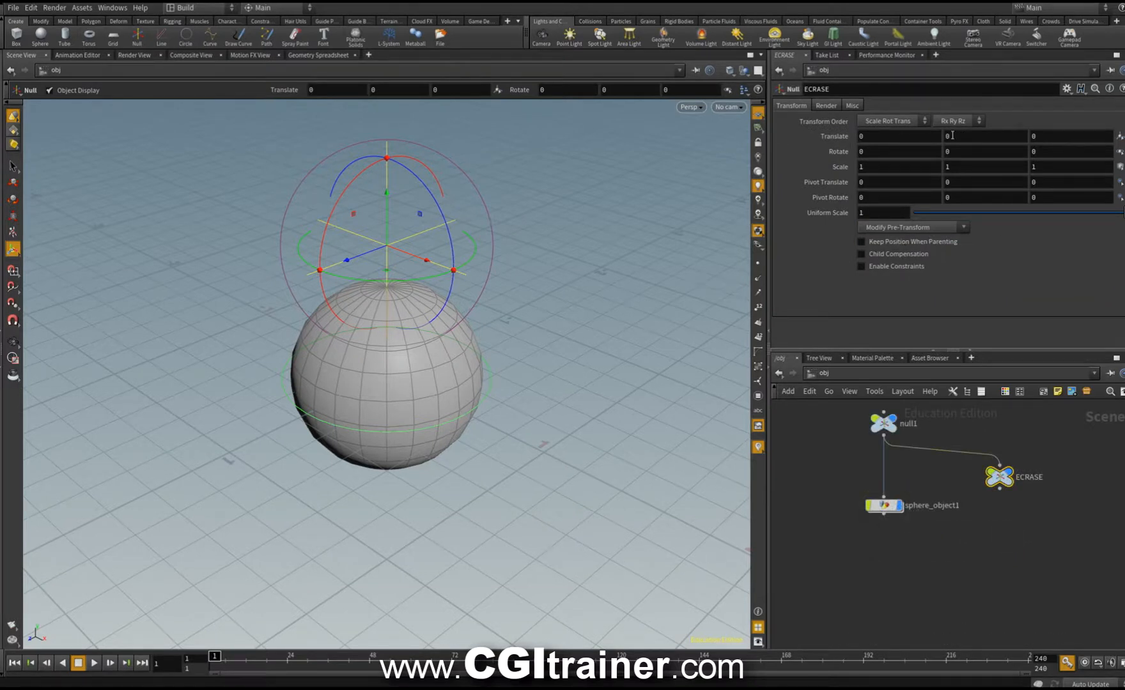
pyautogui.rightClick(952, 136)
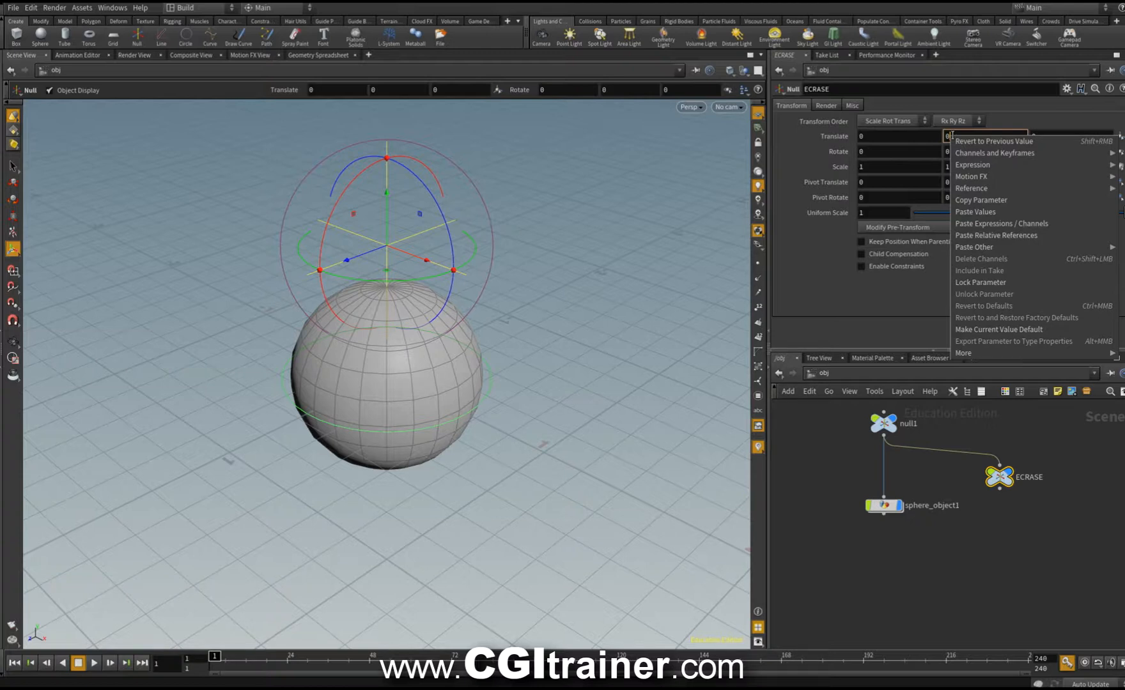
pyautogui.click(978, 198)
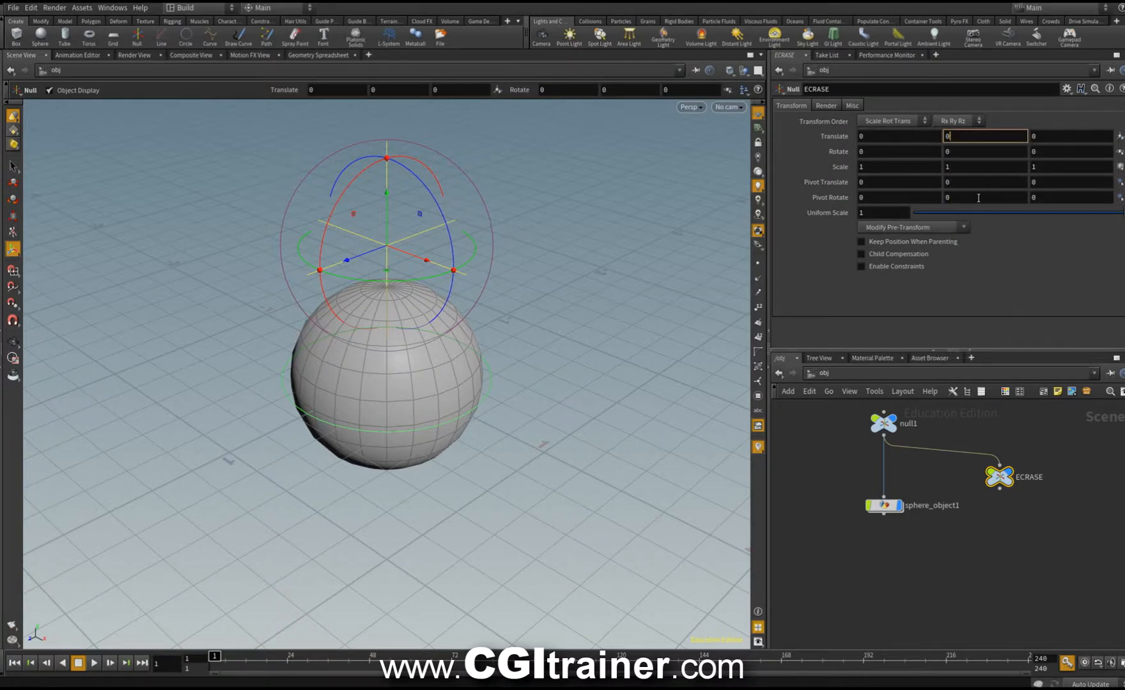
# Inside sphere_object1, add a Bend node connected after transform1
pyautogui.click(884, 505)
pyautogui.doubleClick(883, 505)
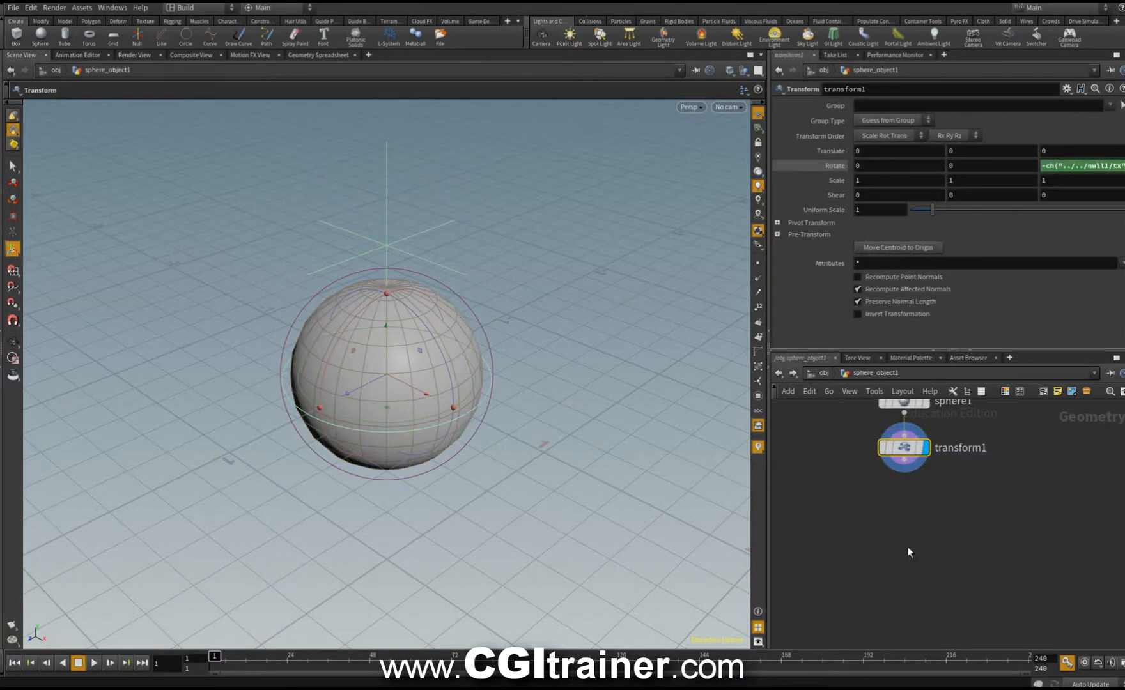
pyautogui.press('Tab')
pyautogui.write('bend')
pyautogui.press('Return')
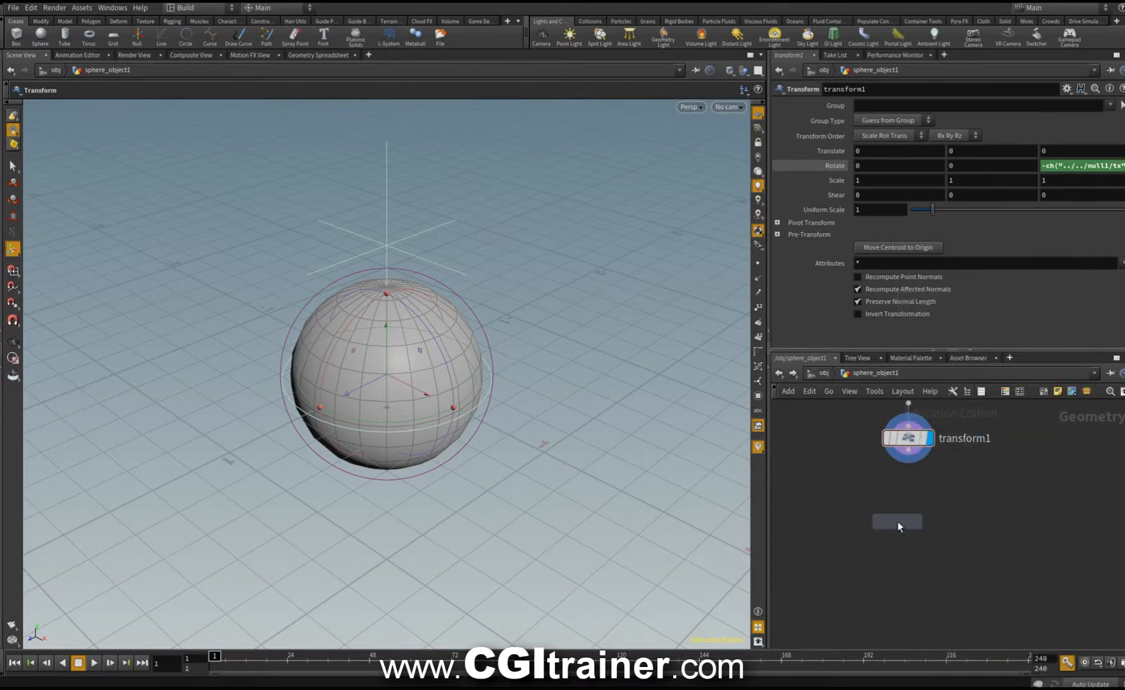
pyautogui.click(897, 521)
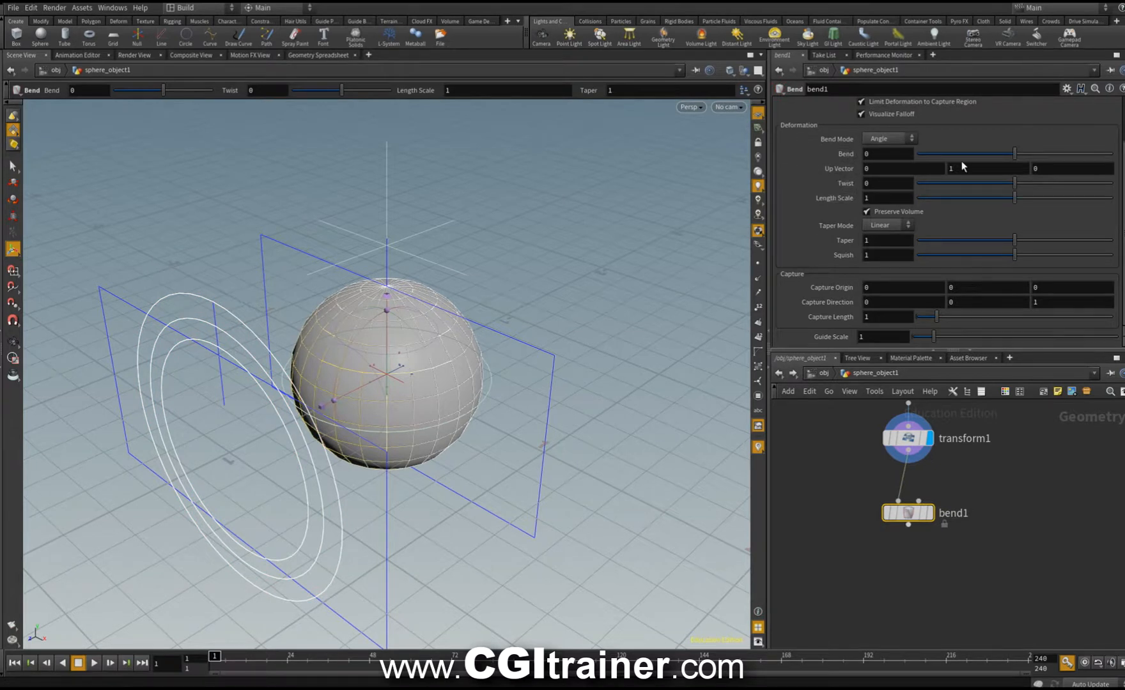
# Set the Bend node's Up Vector to 0, 0, 1
pyautogui.moveTo(934, 158); pyautogui.dragTo(869, 136)
pyautogui.write('0')
pyautogui.press('Return')
pyautogui.doubleClick(1062, 166)
pyautogui.write('1')
pyautogui.press('Return')
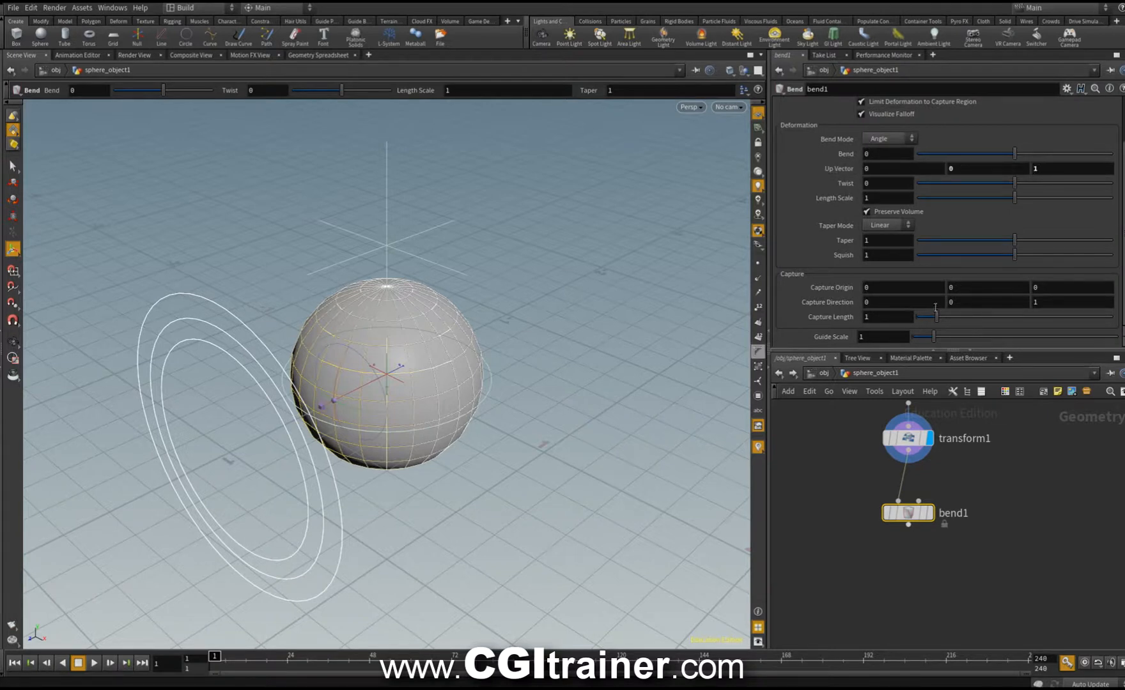
# Set the Bend node's Capture Direction to 0, 1, 0 and its Capture Length to 2.2
pyautogui.press('Return')
pyautogui.doubleClick(1059, 305)
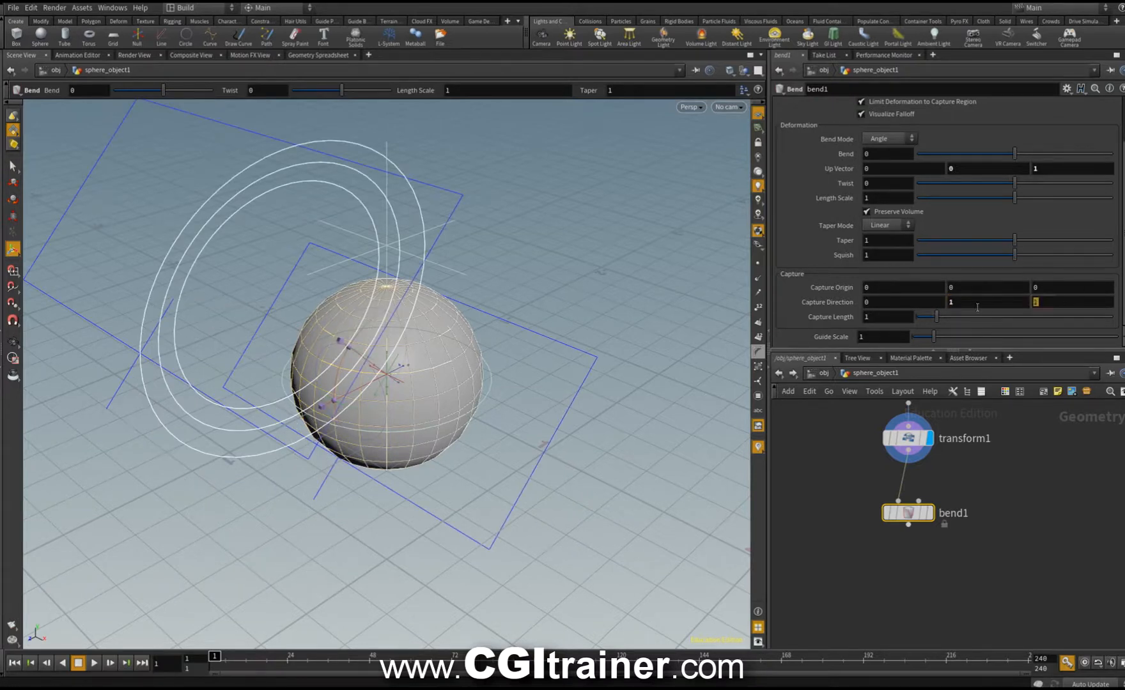
pyautogui.write('0')
pyautogui.press('Return')
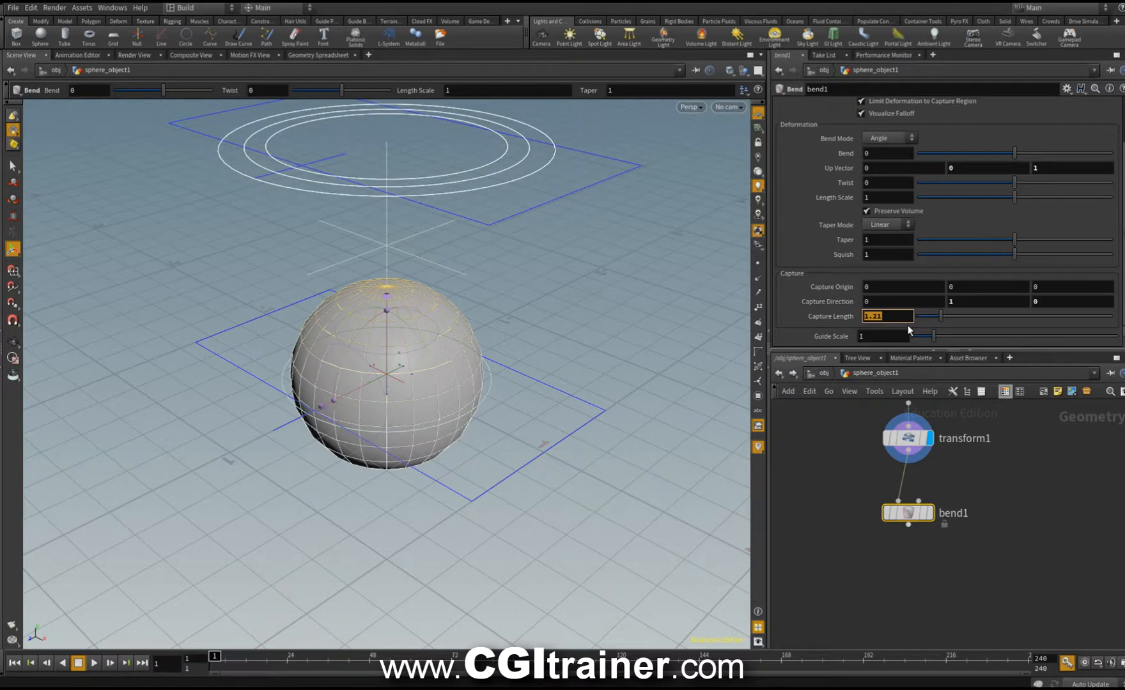
pyautogui.write('2.2')
pyautogui.press('Return')
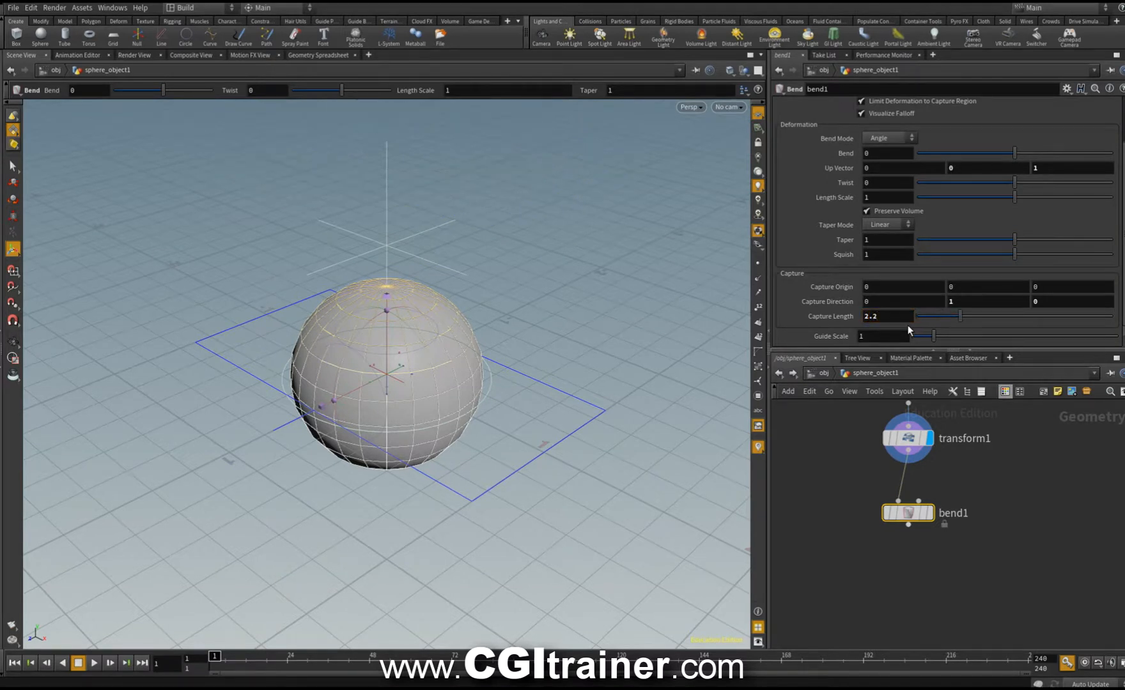
# Make bend1 the displayed node, try a different Length Scale and undo the change
pyautogui.click(930, 512)
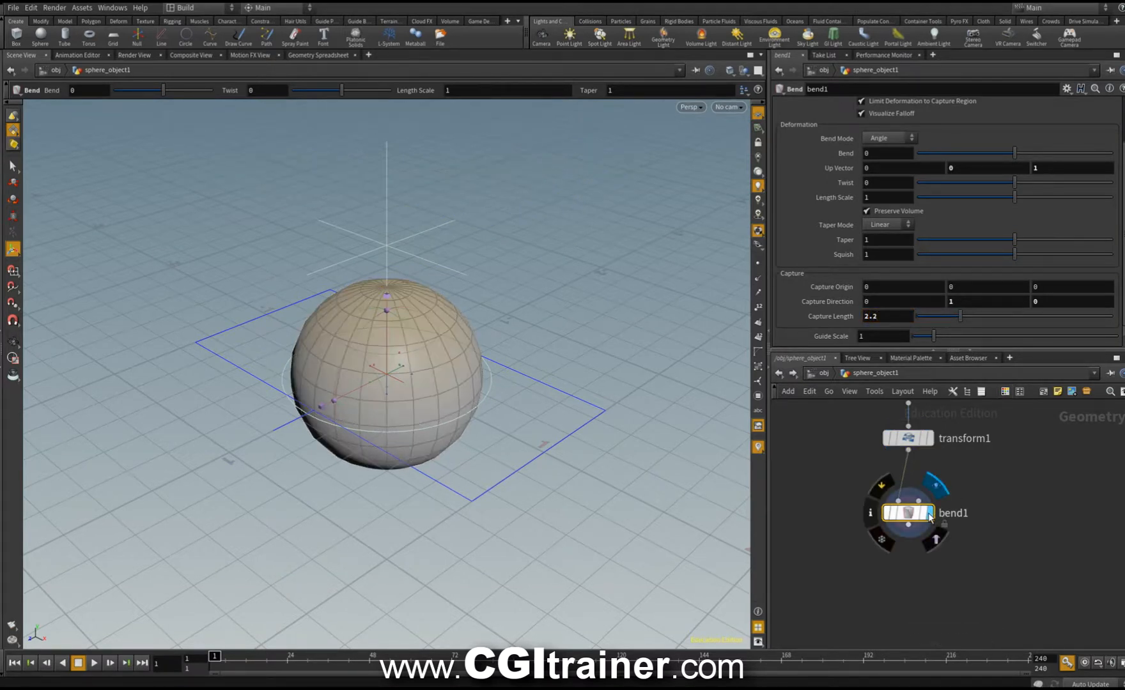
pyautogui.moveTo(1014, 197); pyautogui.dragTo(965, 213)
pyautogui.hotkey('ctrl', 'z')
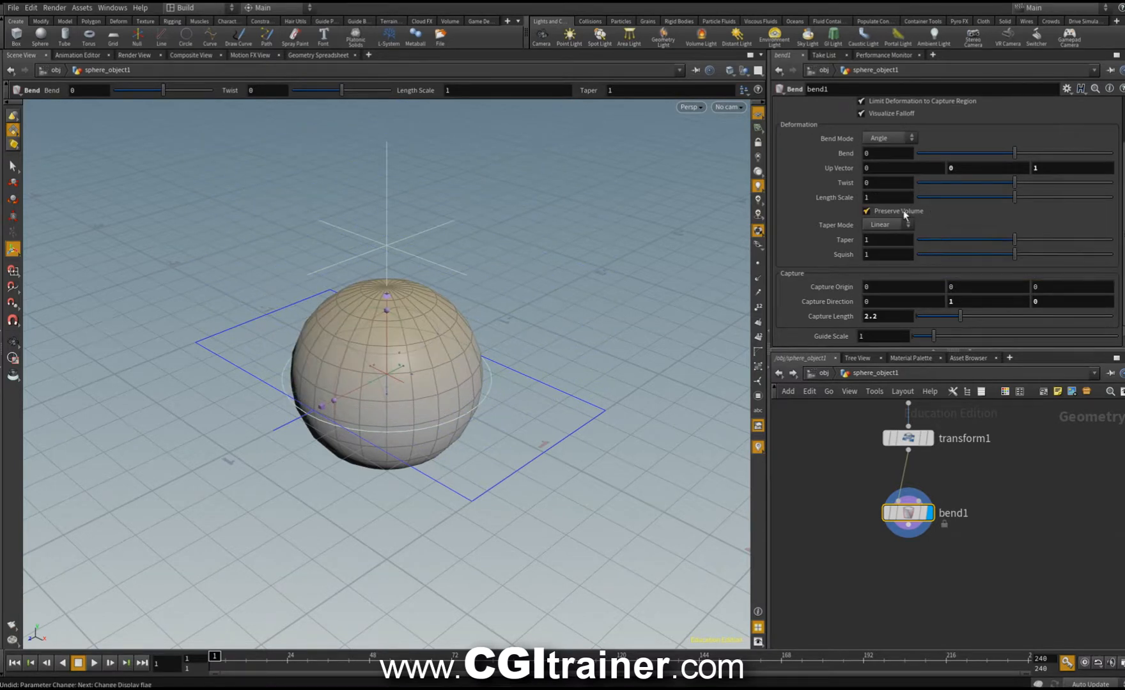
# Drive bend1's Length Scale with the relative reference ch("../../ECRASE/ty")+1
pyautogui.rightClick(873, 198)
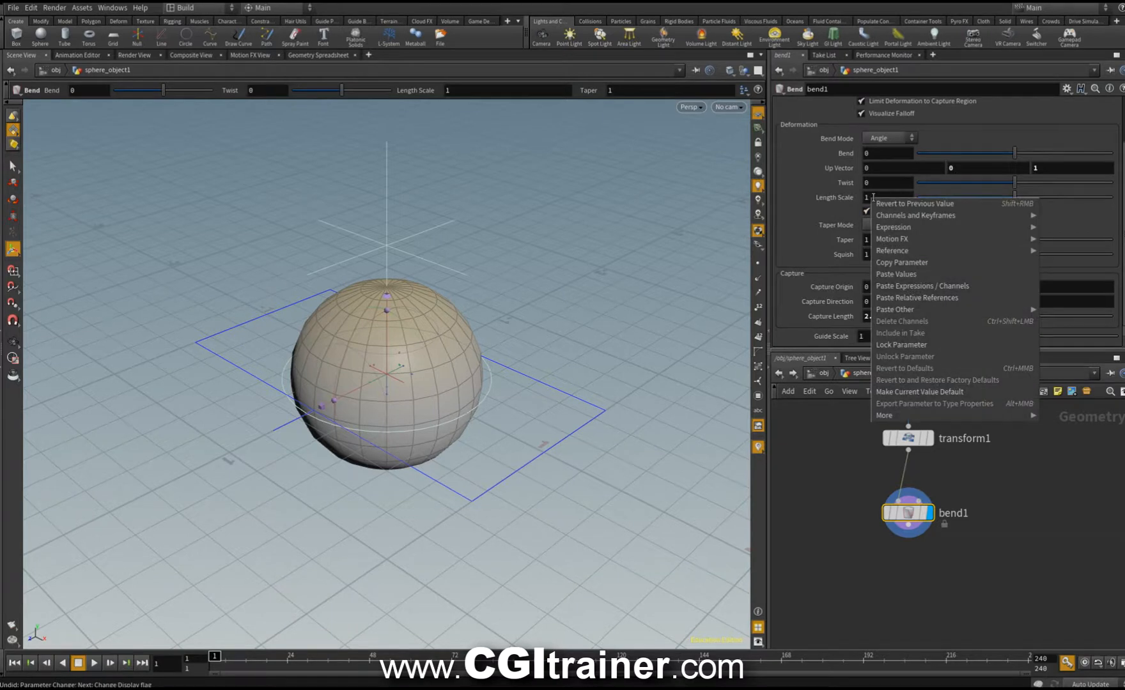
pyautogui.click(903, 298)
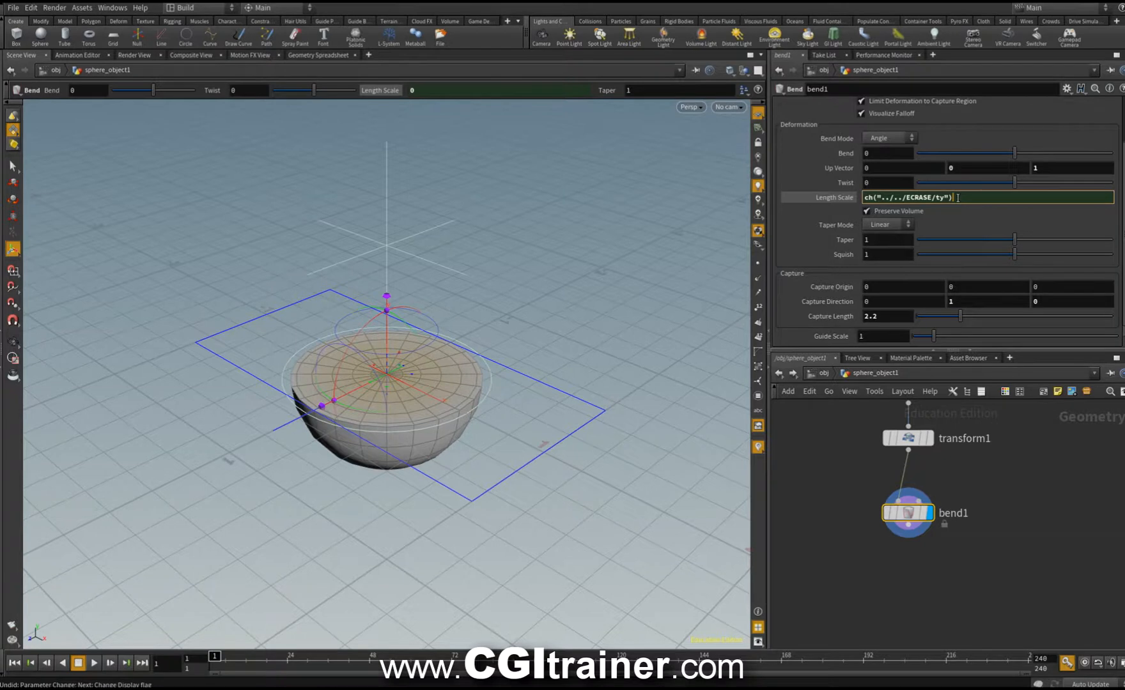
pyautogui.press('Return')
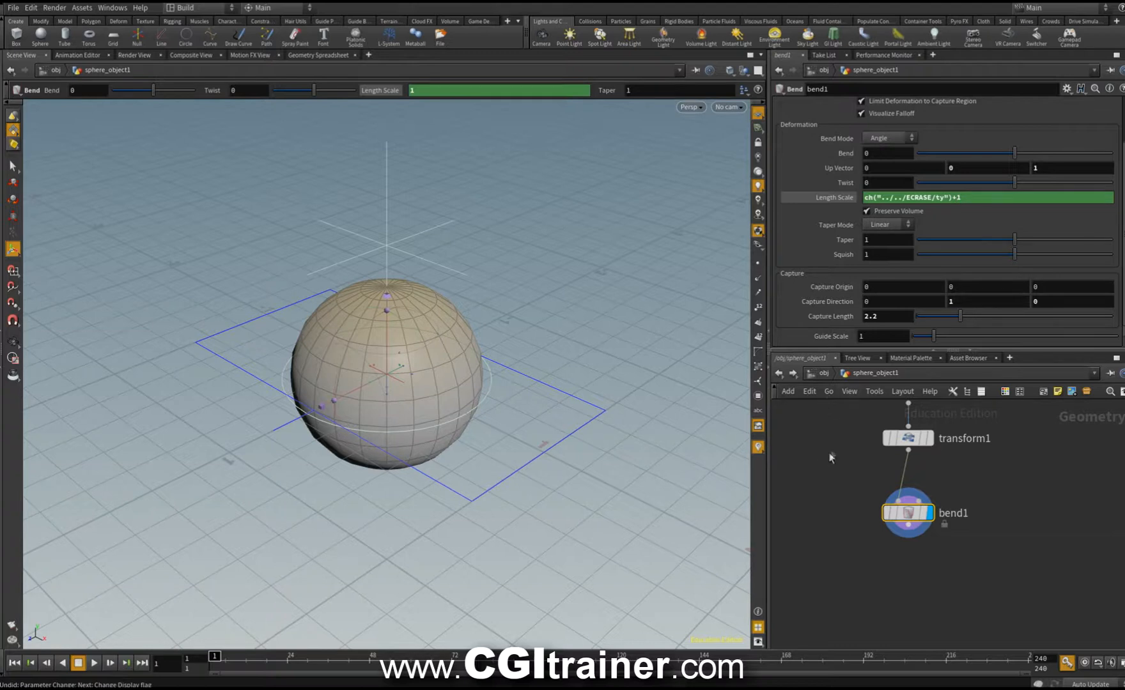
# Test the rig at the object level by raising ECRASE to about 0.28 in Y and moving null1 to about -0.2 in X
pyautogui.press('u')
pyautogui.click(998, 476)
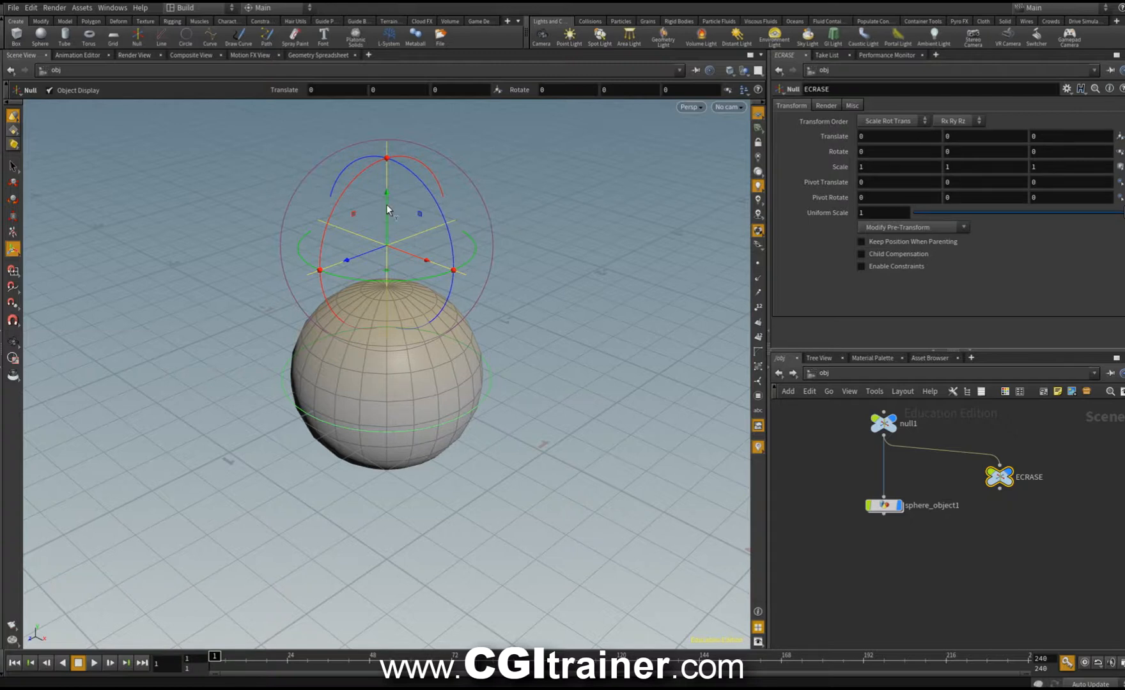
pyautogui.moveTo(387, 206); pyautogui.dragTo(424, 144)
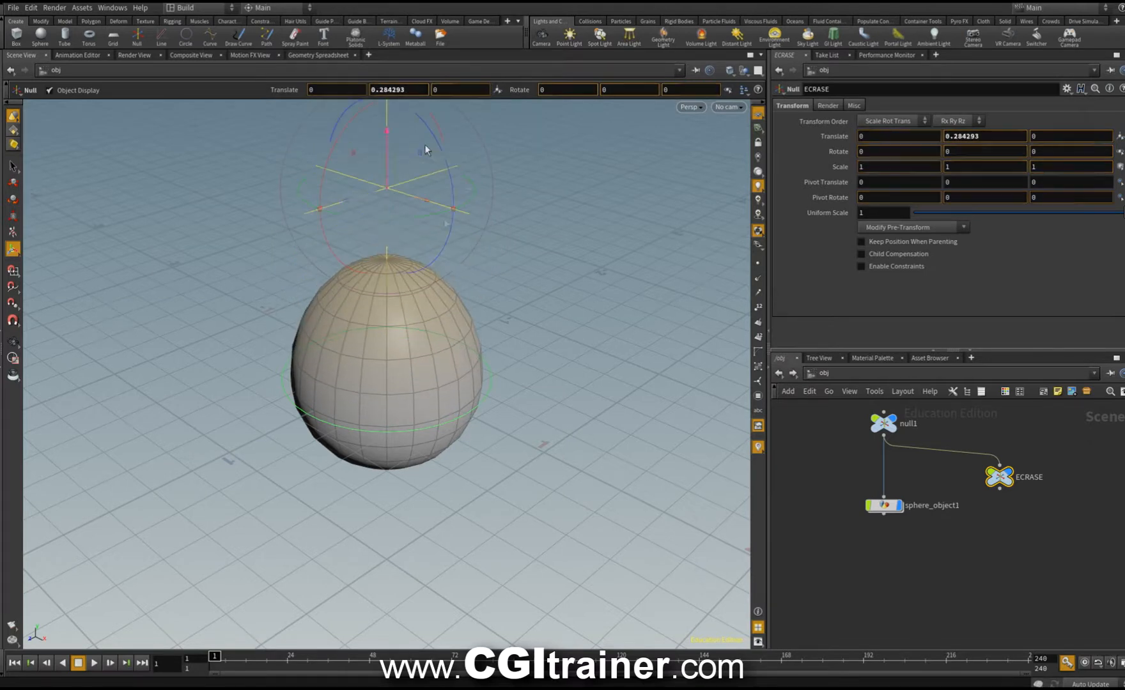
pyautogui.click(488, 387)
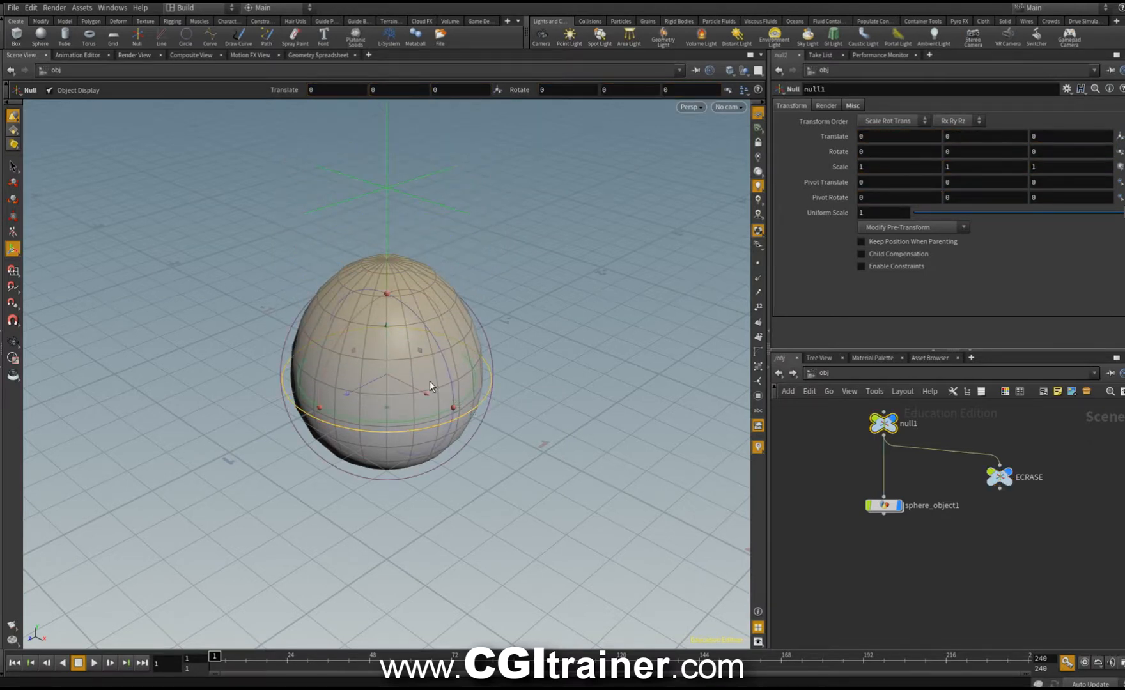
pyautogui.moveTo(415, 387); pyautogui.dragTo(415, 309)
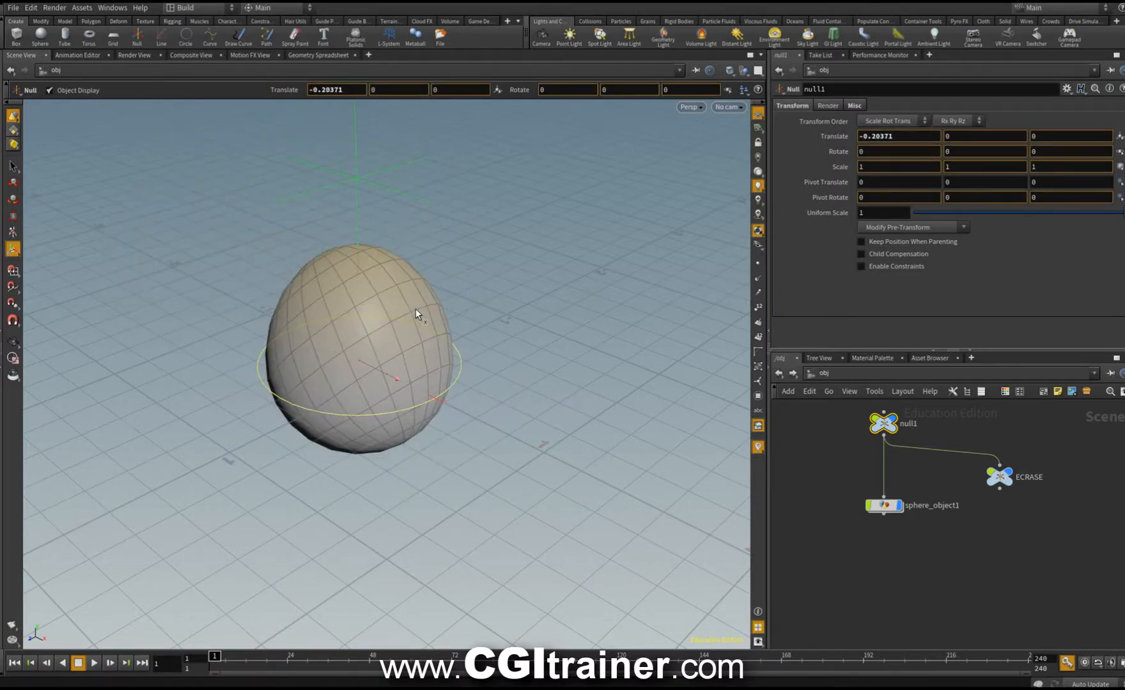
# Undo the test moves on the rig and raise null1 to about 6.72 in Y
pyautogui.hotkey('ctrl', 'z')
pyautogui.click(1009, 470)
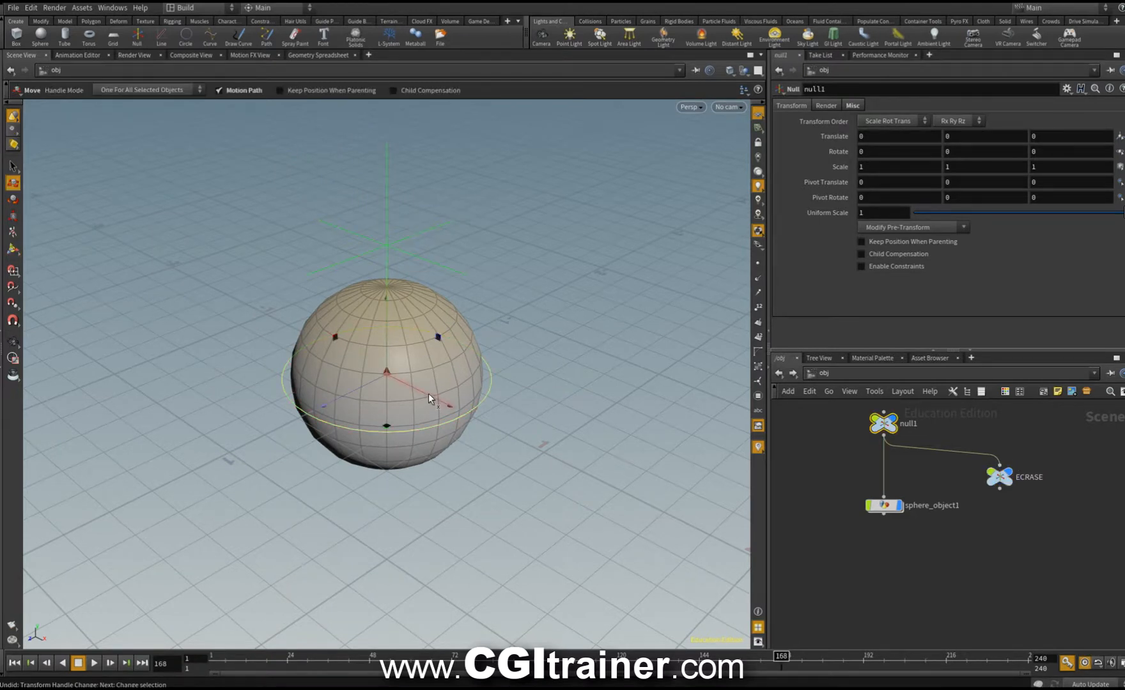
pyautogui.moveTo(428, 394); pyautogui.dragTo(386, 370)
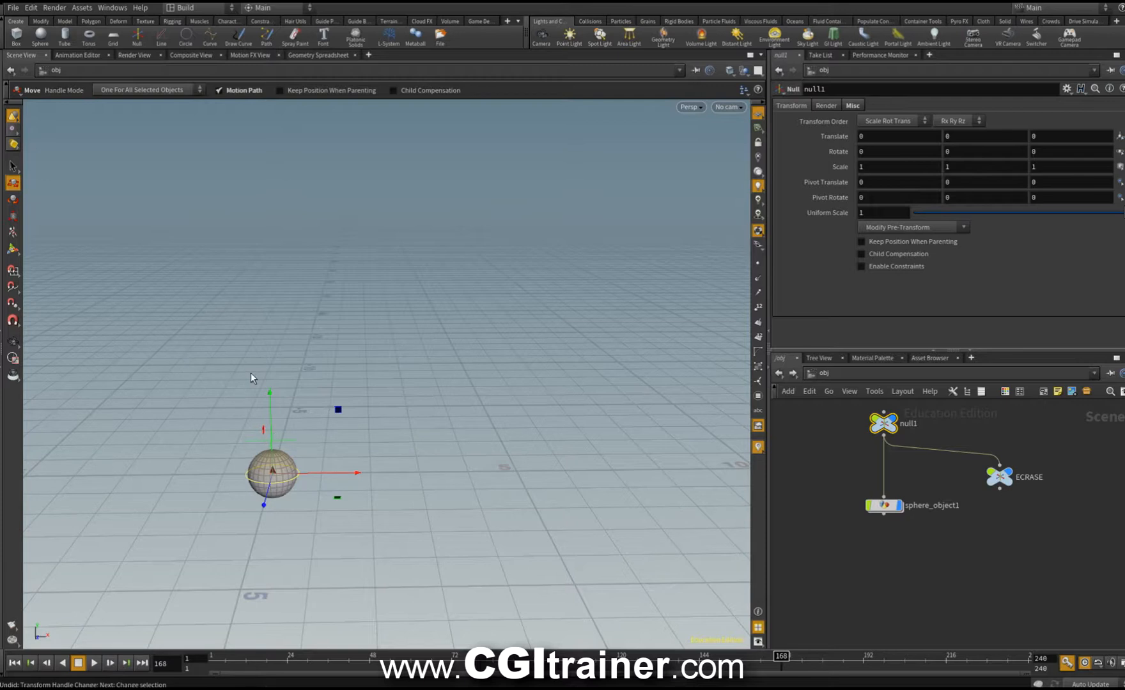
pyautogui.moveTo(269, 412); pyautogui.dragTo(274, 108)
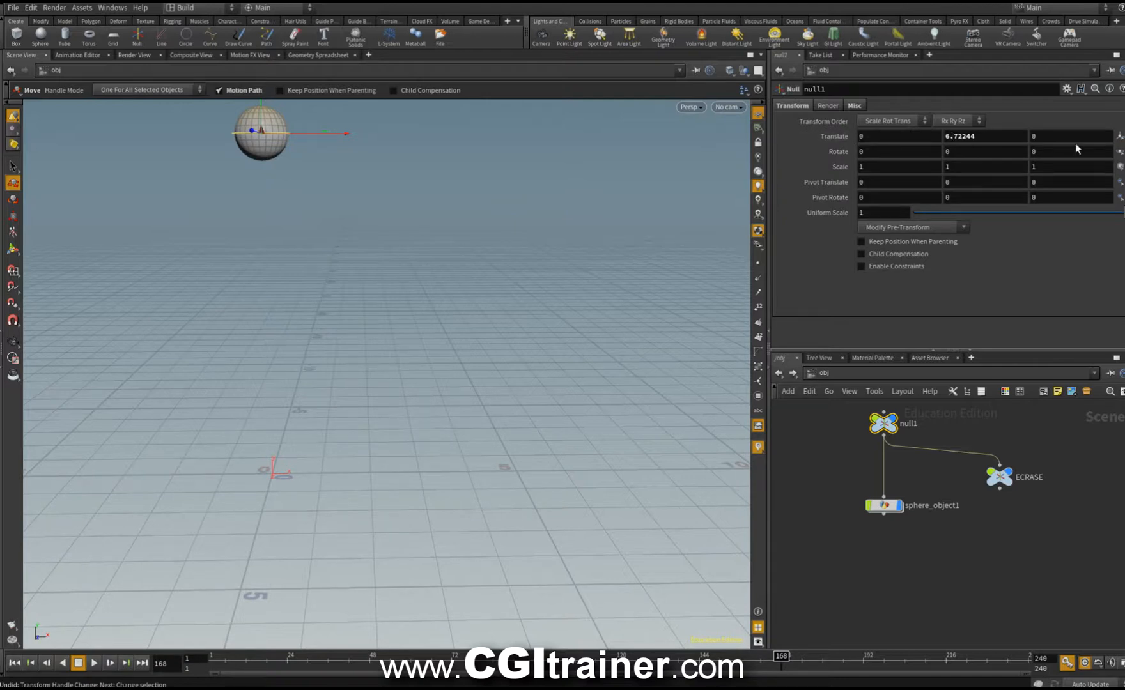
# Lock null1's Translate Z parameter
pyautogui.rightClick(1054, 136)
pyautogui.click(1051, 135)
pyautogui.rightClick(1051, 135)
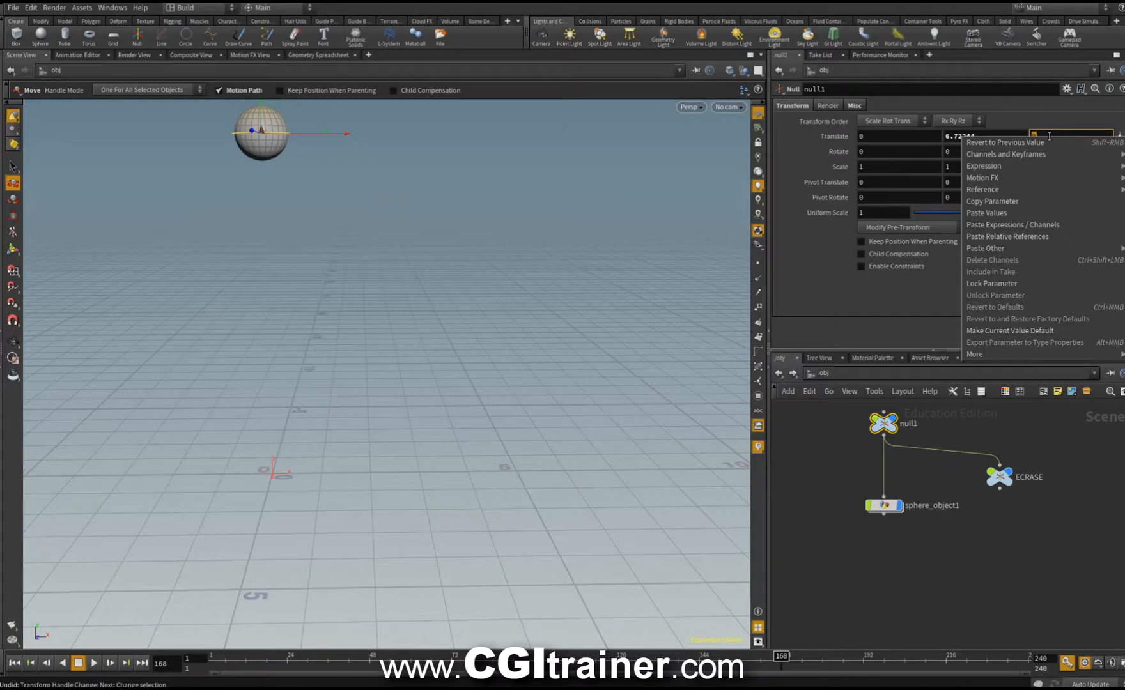
pyautogui.click(1016, 284)
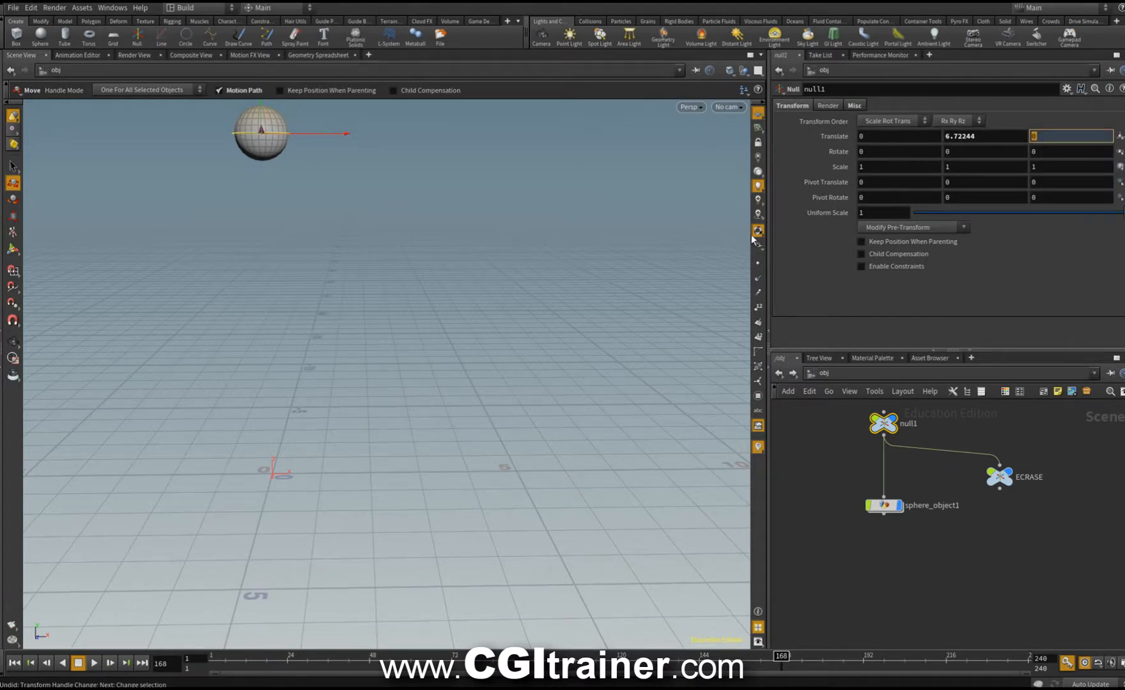
# Keyframe null1's raised position at frame 1 and a ground position of about 4.76 in X and 0.5 in Y at frame 40
pyautogui.click(214, 657)
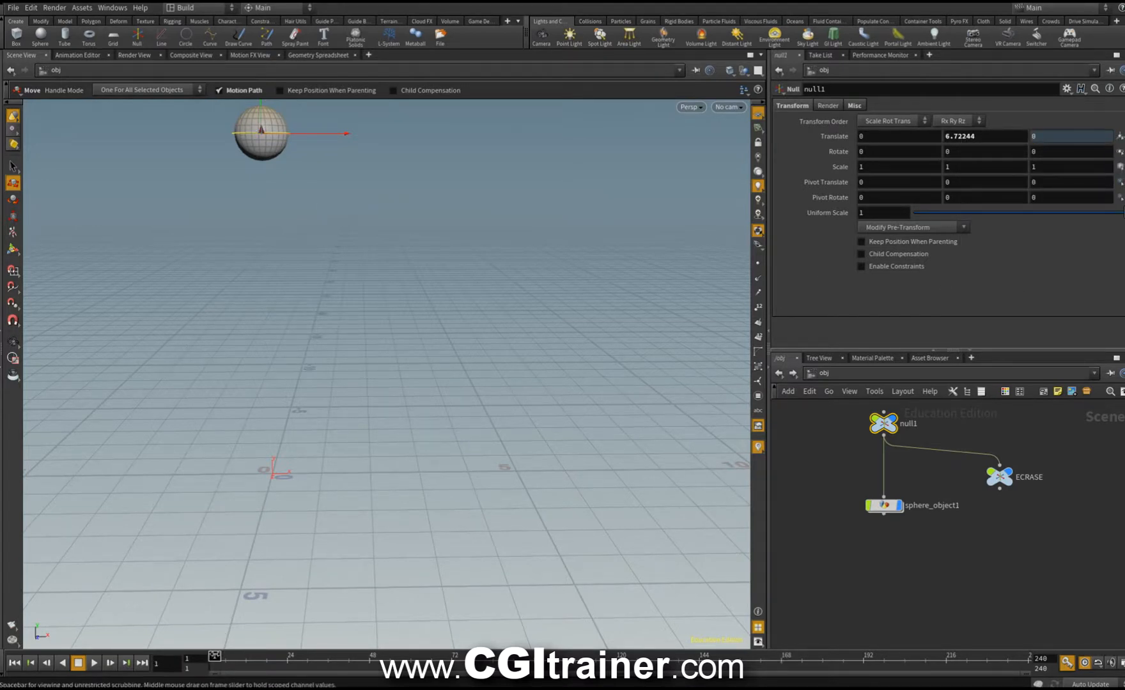
pyautogui.press('k')
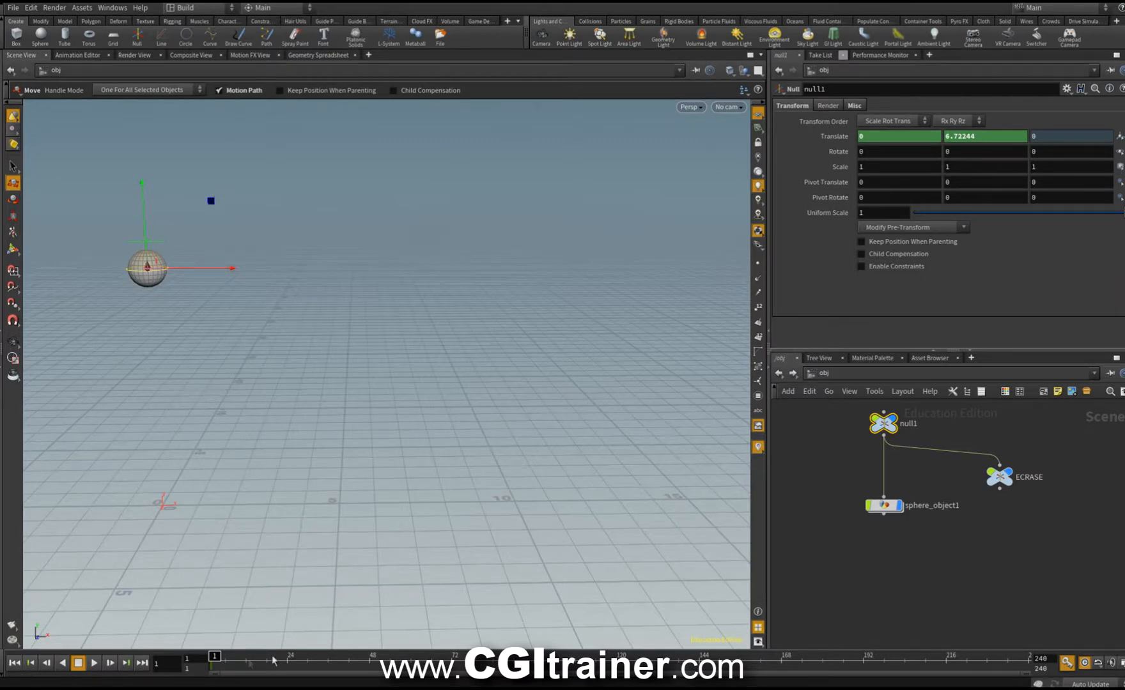
pyautogui.moveTo(160, 666); pyautogui.dragTo(105, 658)
pyautogui.write('40')
pyautogui.press('Return')
pyautogui.moveTo(211, 202); pyautogui.dragTo(323, 347)
pyautogui.press('t')
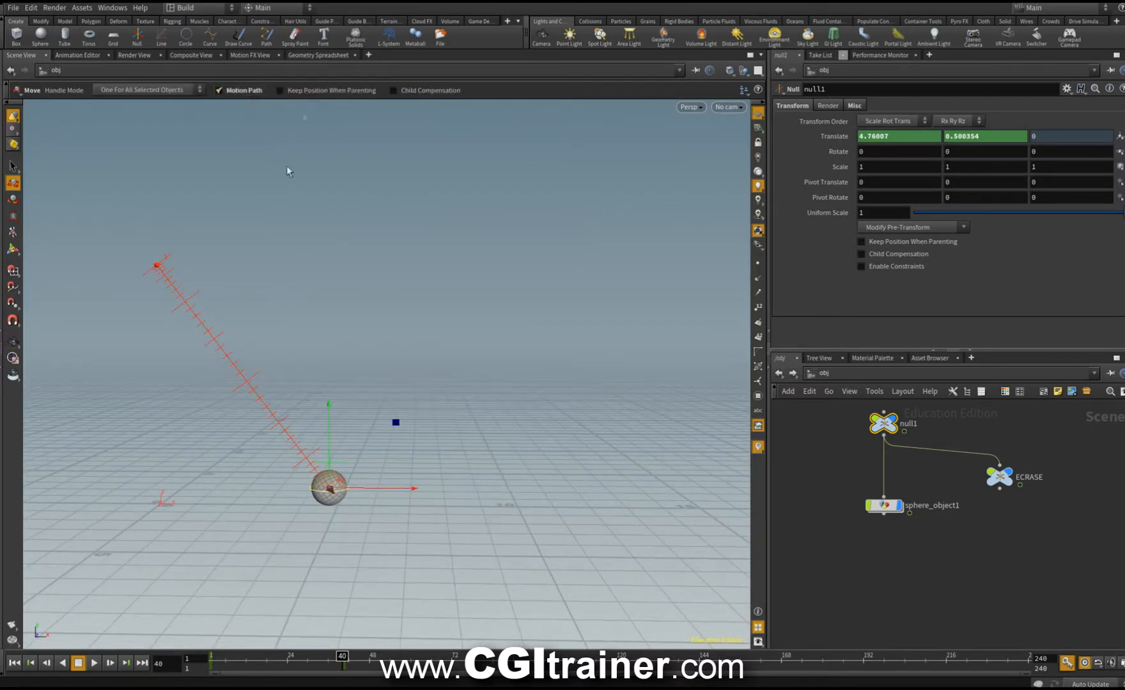
# Keyframe the bounce peak at frame 60 with null1 at about 7.39 in X and 3.65 in Y
pyautogui.write('60')
pyautogui.press('Return')
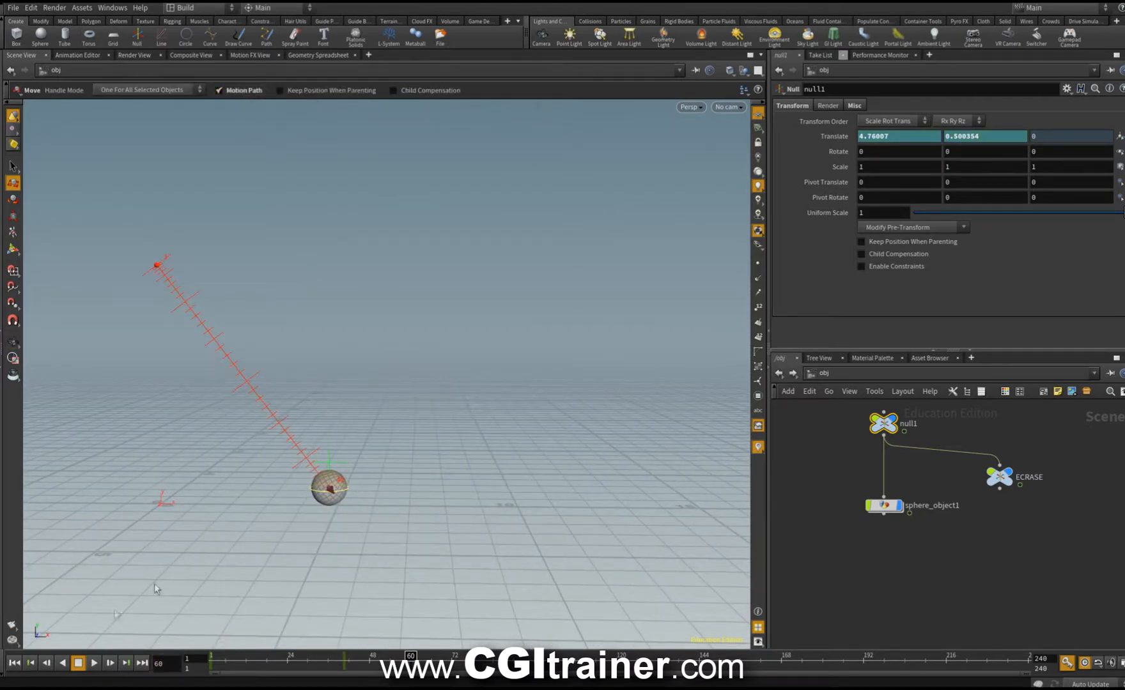
pyautogui.moveTo(395, 417); pyautogui.dragTo(491, 309)
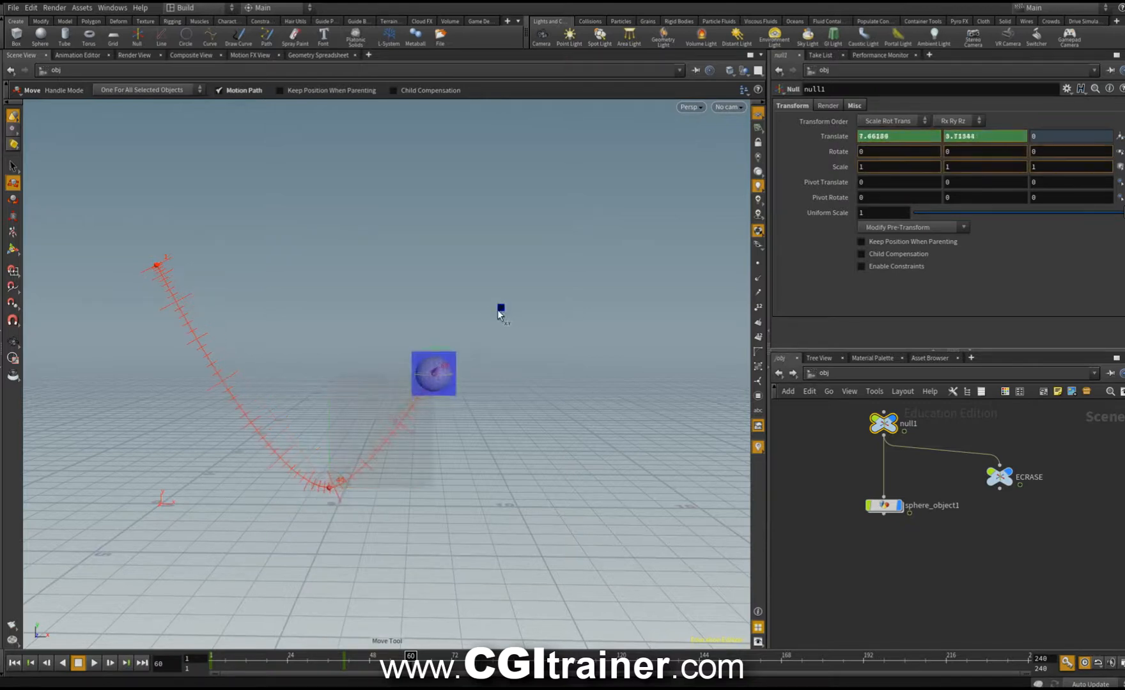
pyautogui.write('k')
# Place null1 back on the ground at frame 75, at about 9.9 in X and 0.49 in Y
pyautogui.write('75')
pyautogui.press('Return')
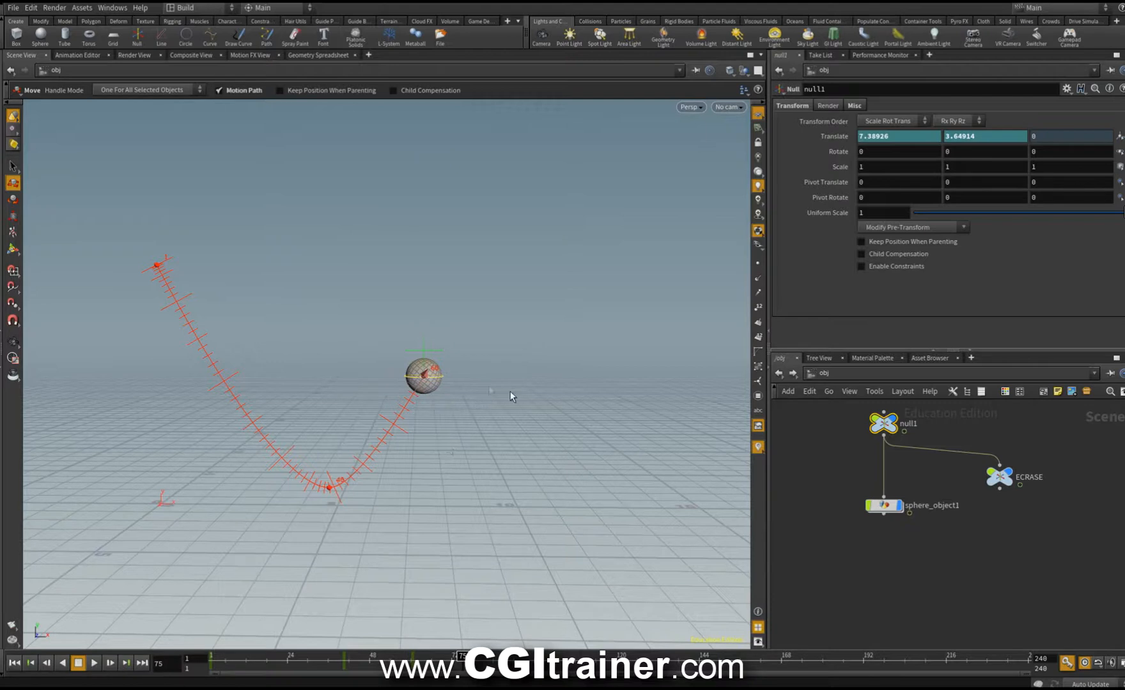
pyautogui.moveTo(491, 309); pyautogui.dragTo(582, 419)
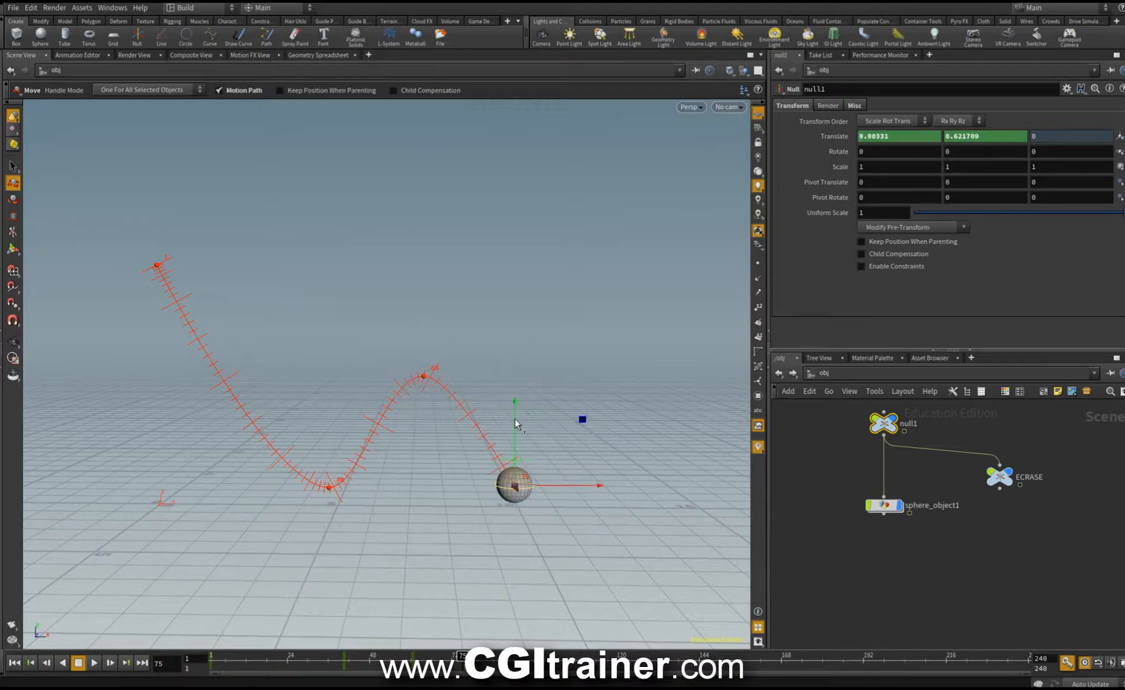
pyautogui.moveTo(514, 420); pyautogui.dragTo(515, 424)
# Slide null1 farther along X at frame 150 for the final roll, and scrub back to about frame 77 to check the path
pyautogui.write('15')
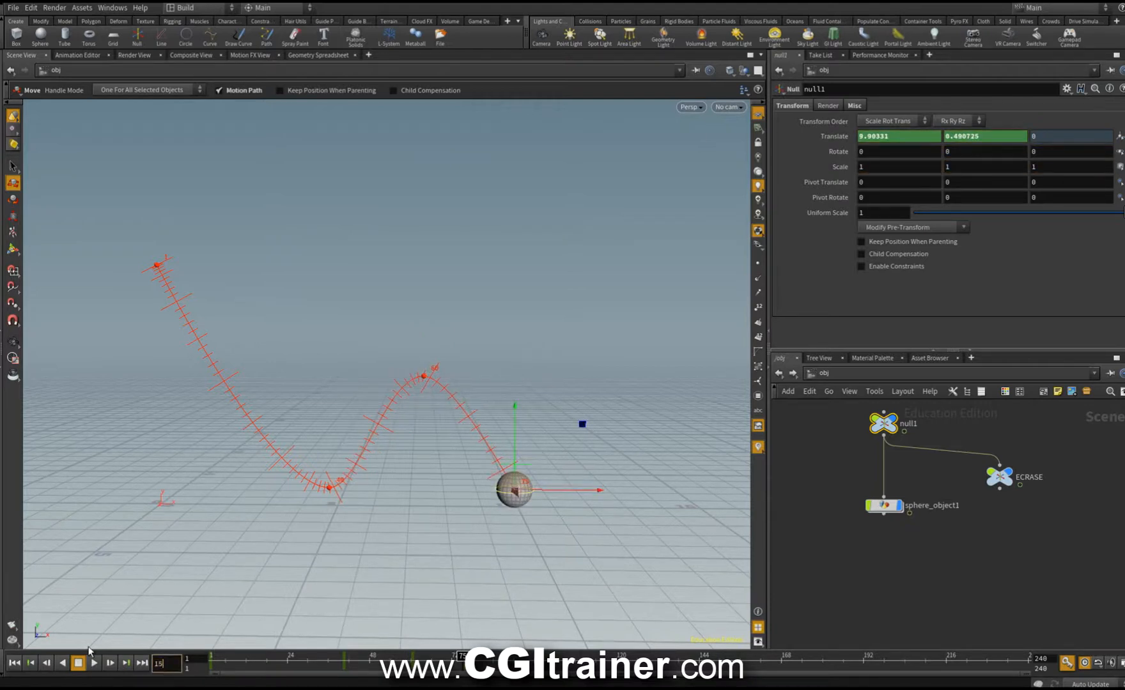
pyautogui.write('0')
pyautogui.press('Return')
pyautogui.moveTo(591, 491); pyautogui.dragTo(829, 478)
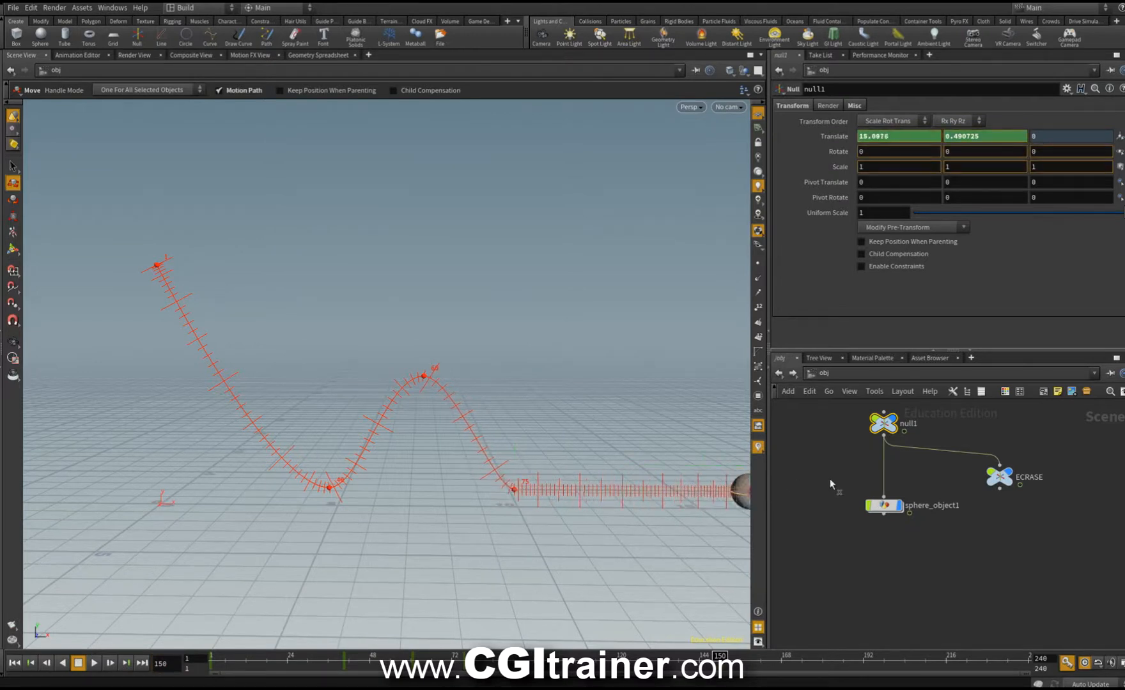
pyautogui.click(574, 655)
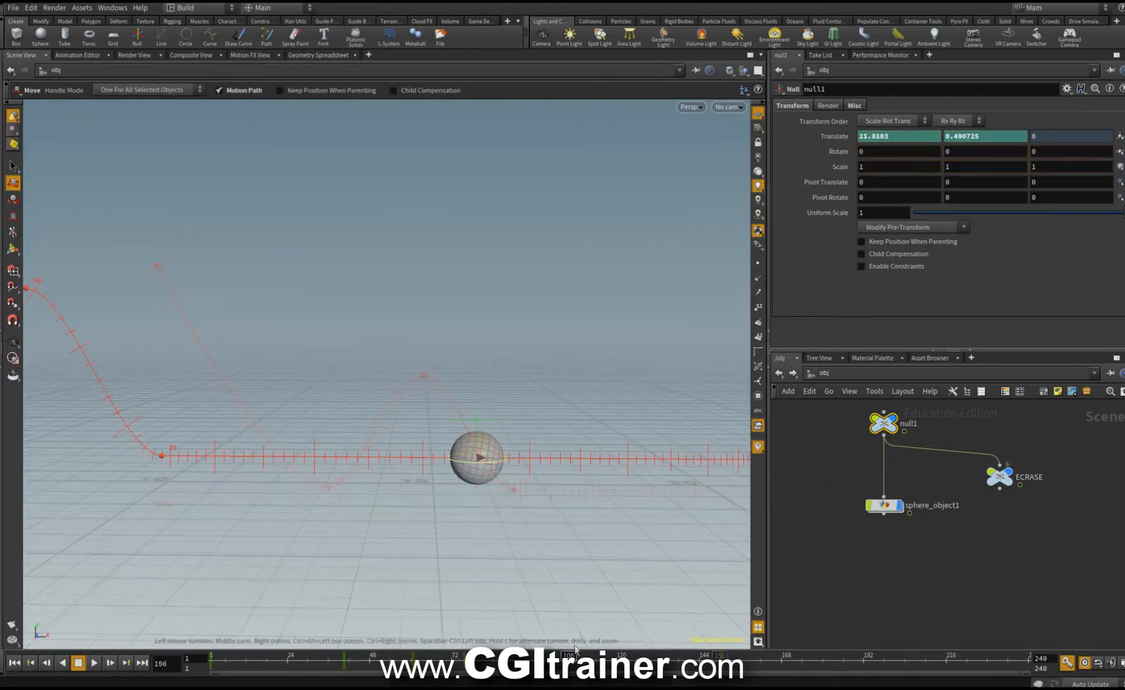
pyautogui.moveTo(575, 651); pyautogui.dragTo(469, 652)
pyautogui.moveTo(465, 545); pyautogui.dragTo(474, 544)
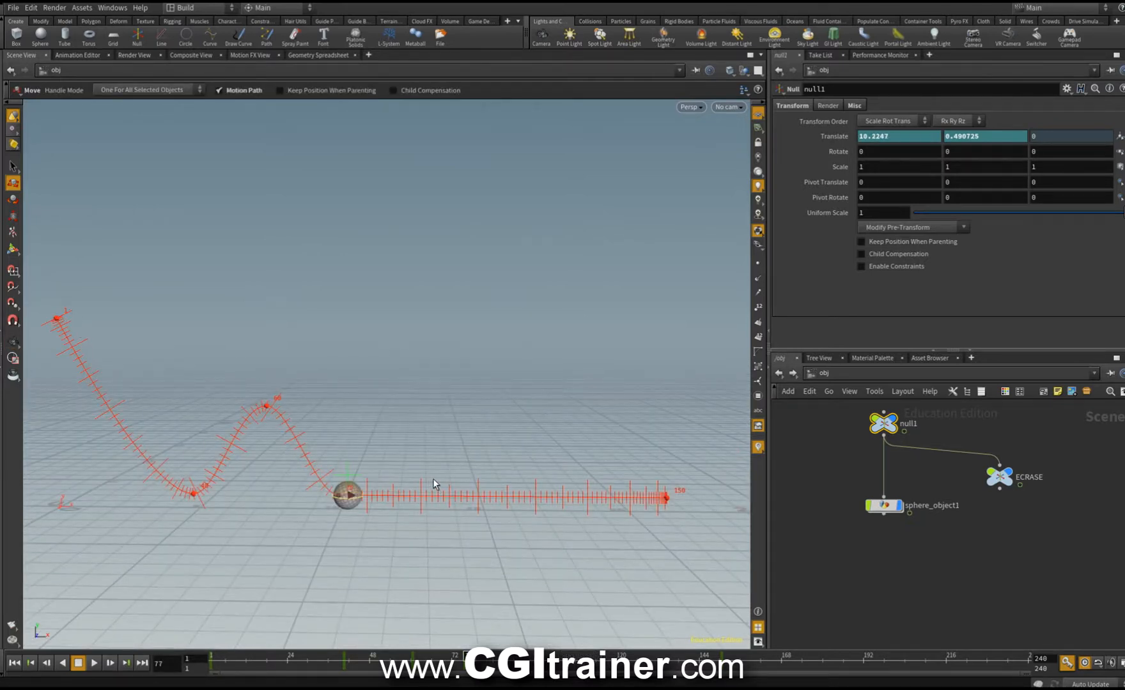
# Open null1's Translate Y animation curve and stretch the first key's outgoing tangent nearly horizontally to round off the fall
pyautogui.keyDown('shift'); pyautogui.click(832, 136); pyautogui.keyUp('shift')
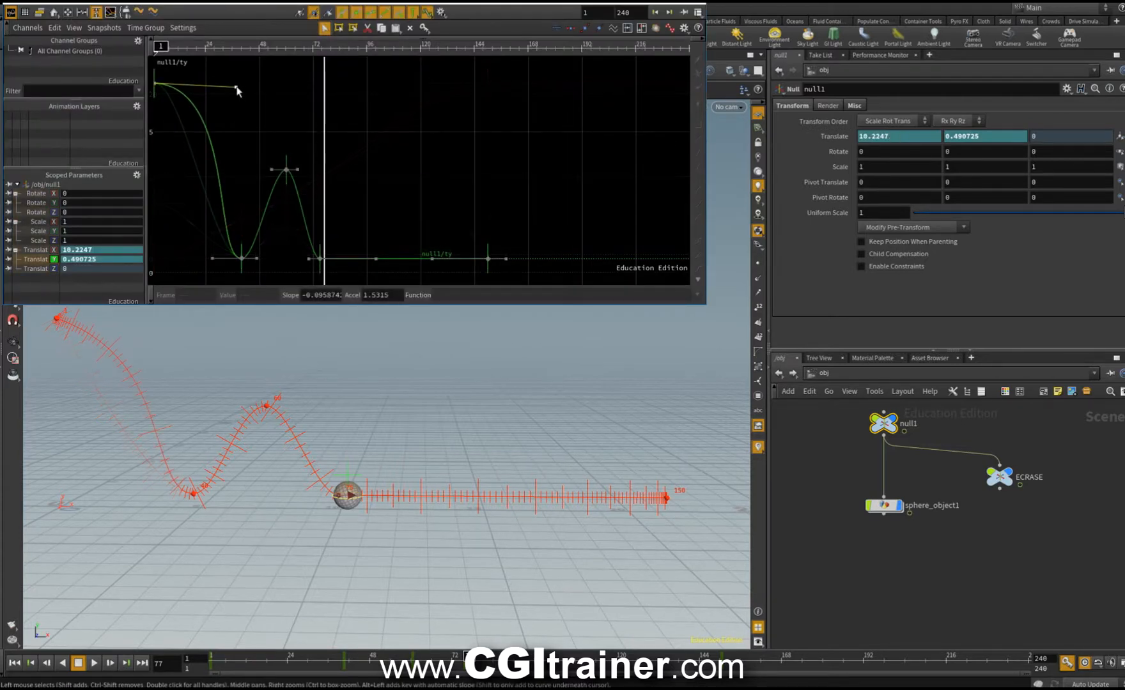
pyautogui.moveTo(246, 85); pyautogui.dragTo(249, 84)
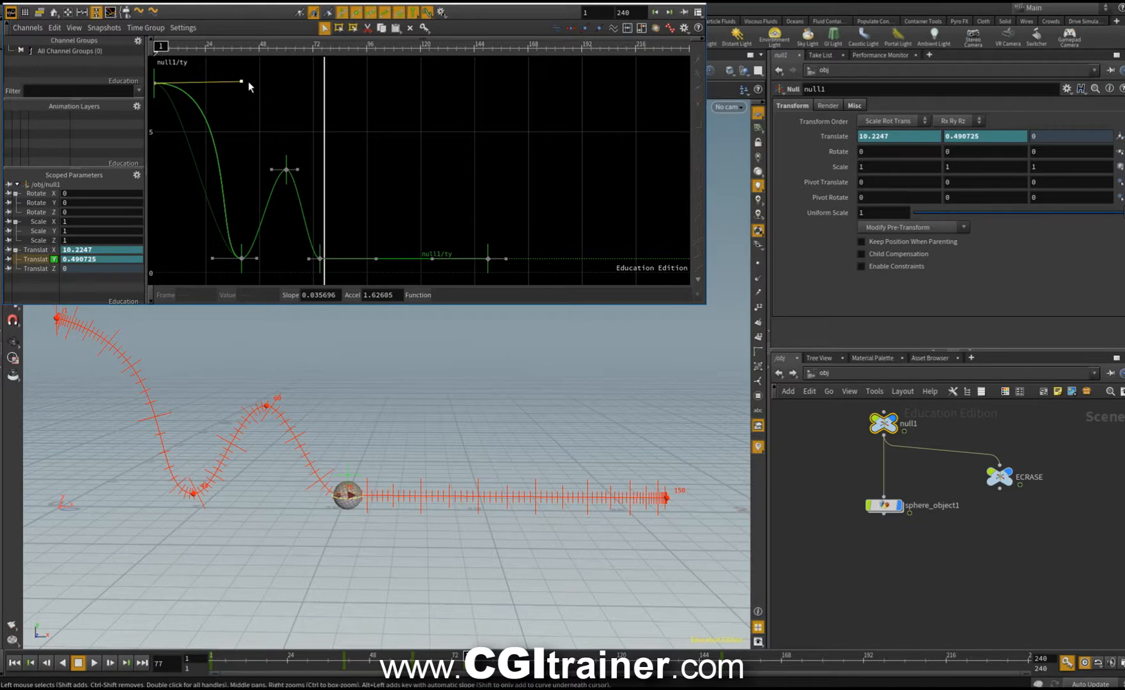
# Untie the tangent handles of the Y keys at frames 40, 75 and 150 and set their value to 0.5
pyautogui.moveTo(187, 235); pyautogui.dragTo(537, 271)
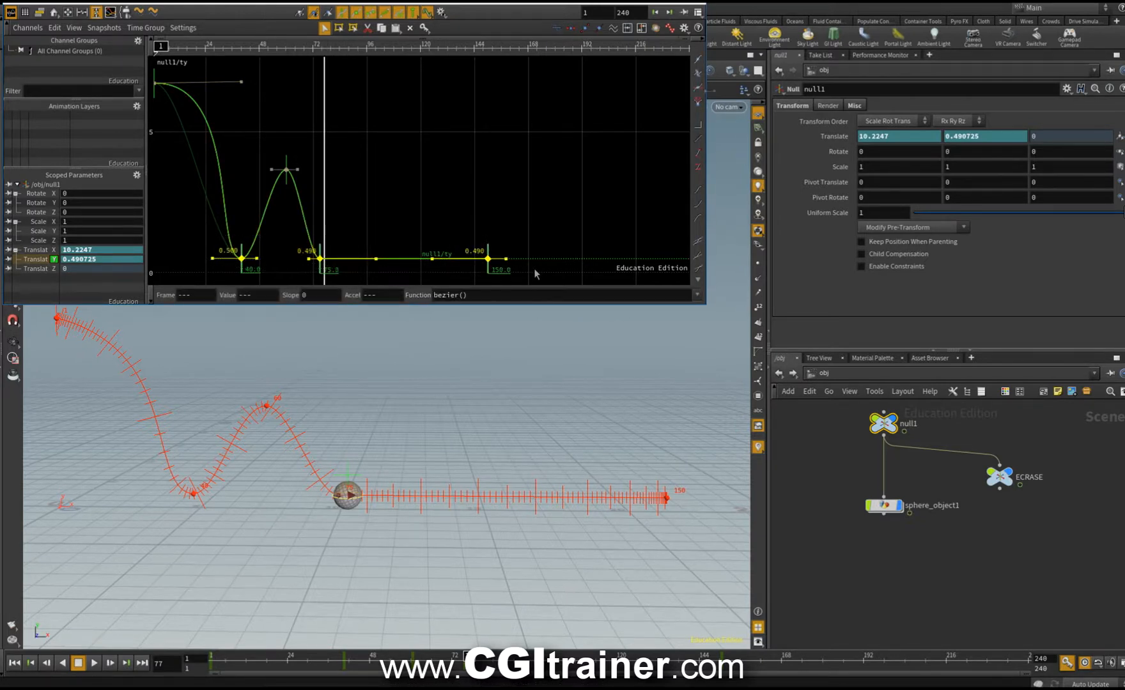
pyautogui.click(698, 104)
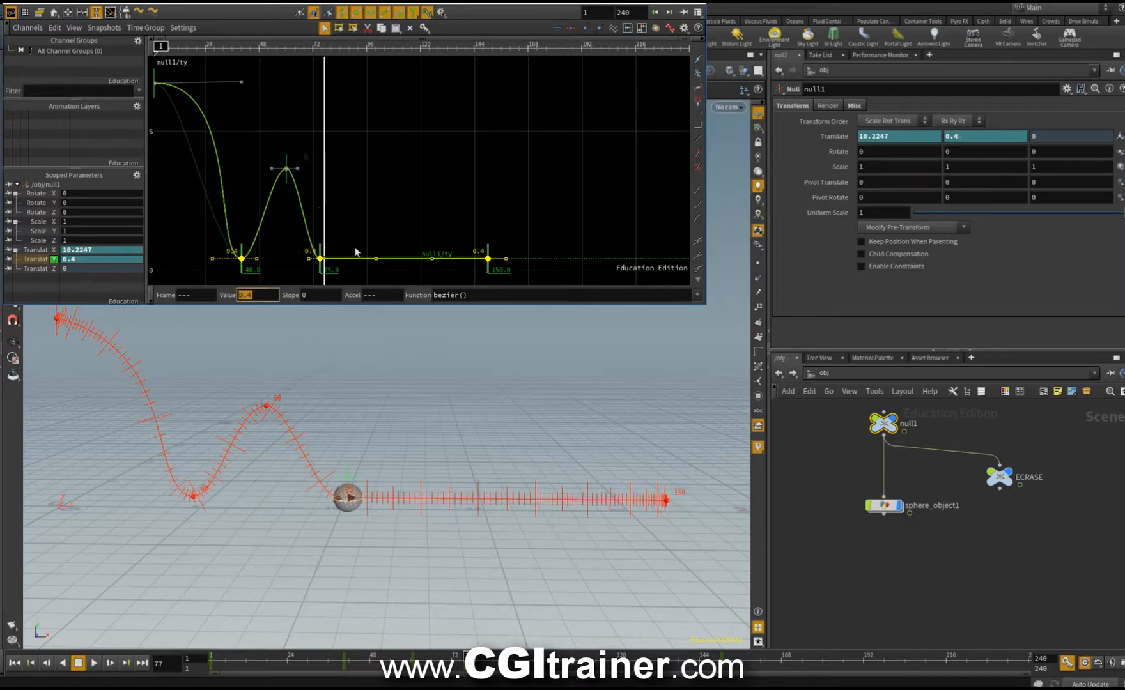
pyautogui.write('0.')
pyautogui.press('Return')
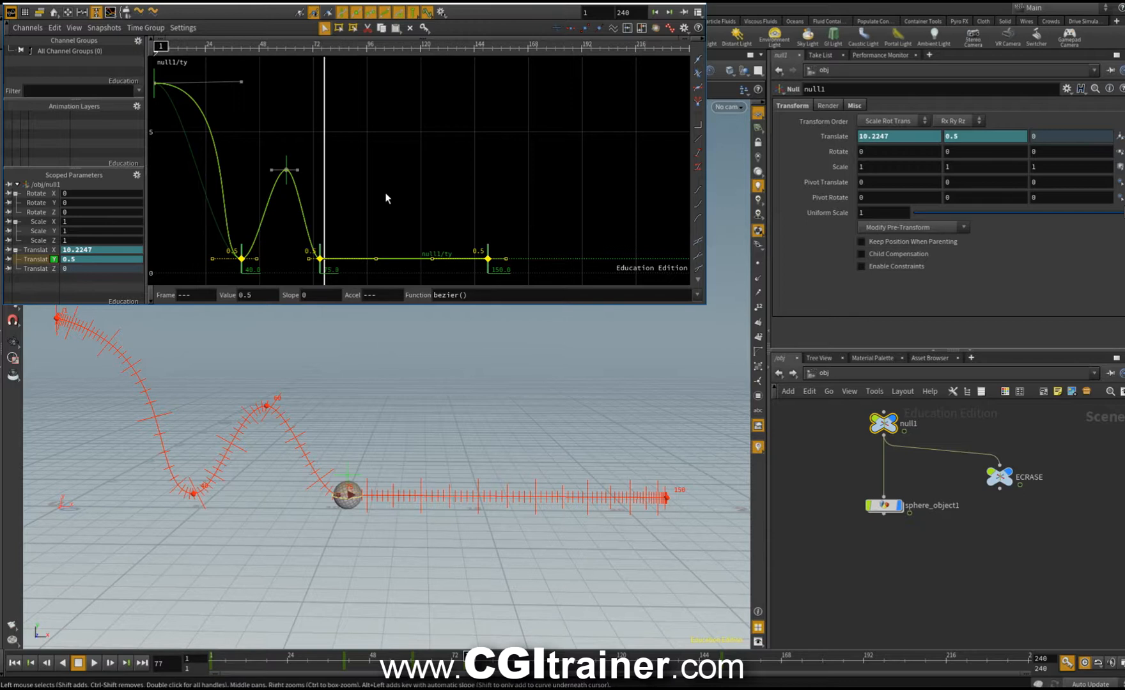
# Shape null1's Y curve with sharp ground contacts at frames 40 and 75 and a wider peak at frame 60, and play the animation
pyautogui.moveTo(212, 259); pyautogui.dragTo(248, 224)
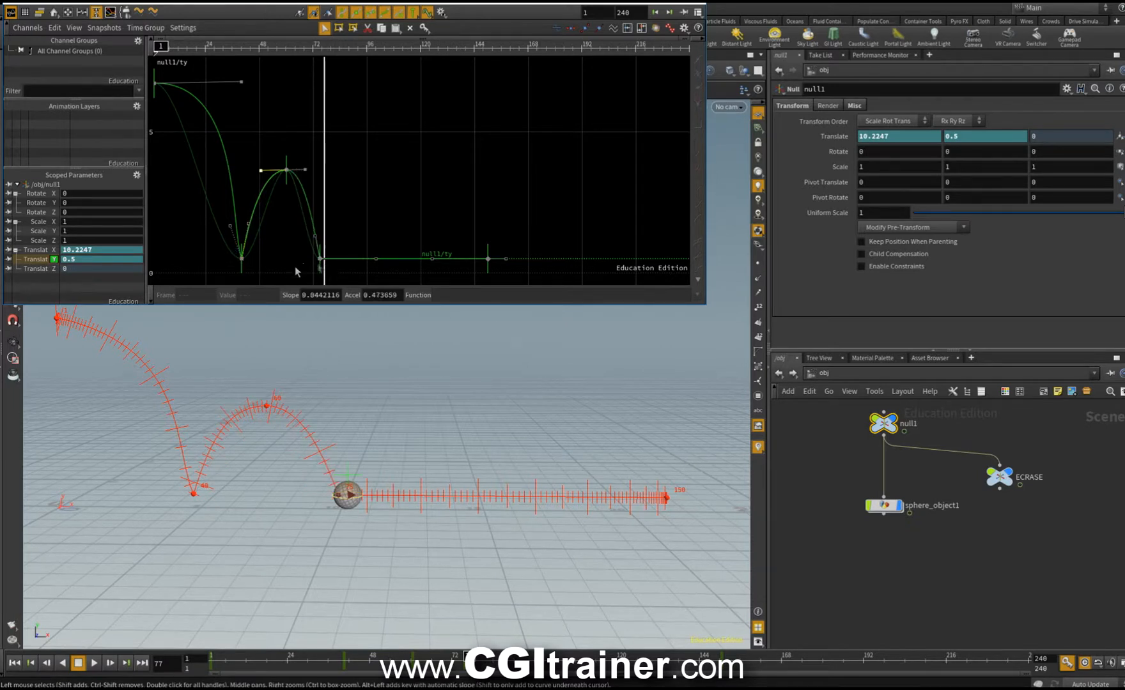
pyautogui.moveTo(261, 170); pyautogui.dragTo(259, 170)
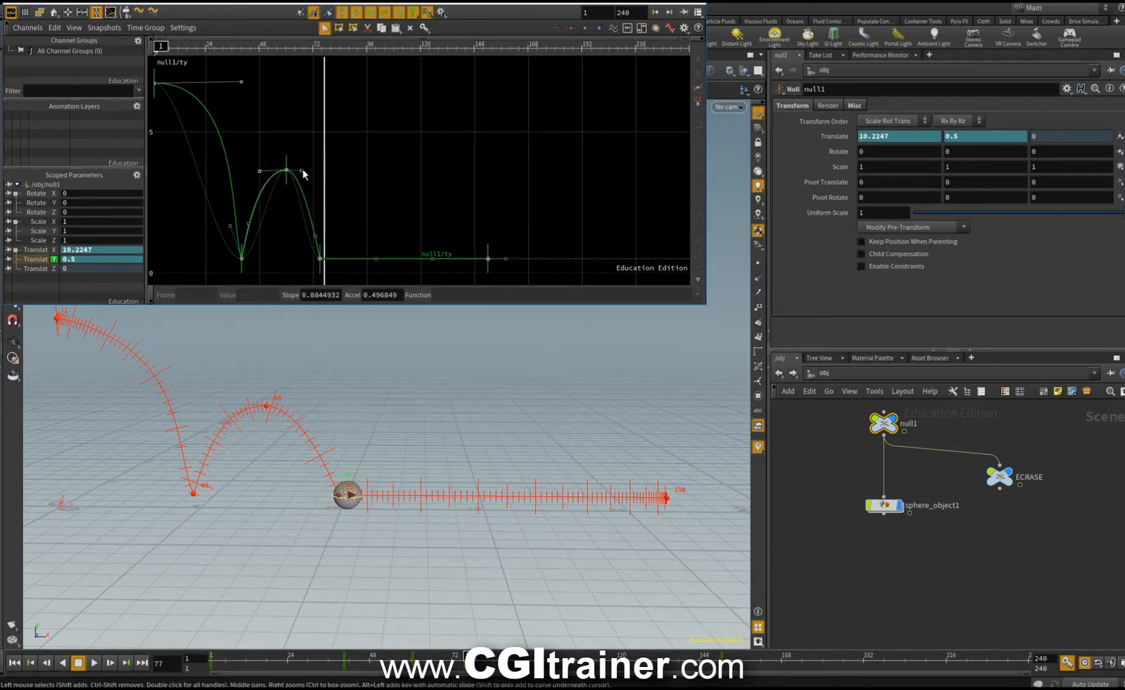
pyautogui.moveTo(302, 171); pyautogui.dragTo(321, 181)
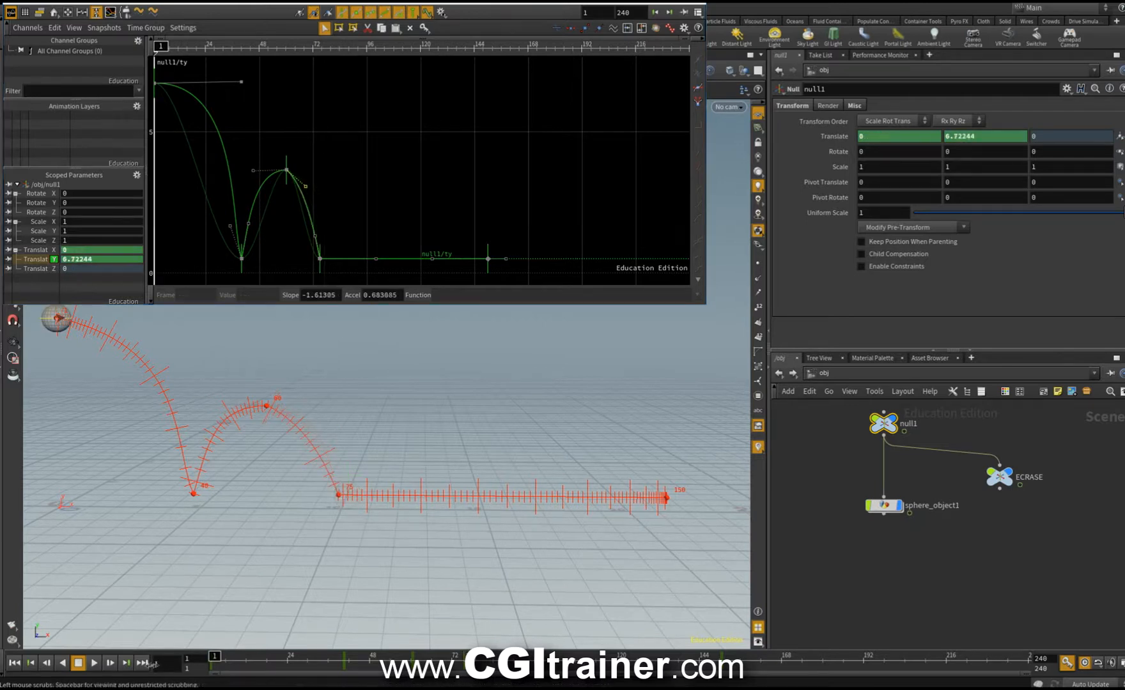
pyautogui.click(94, 664)
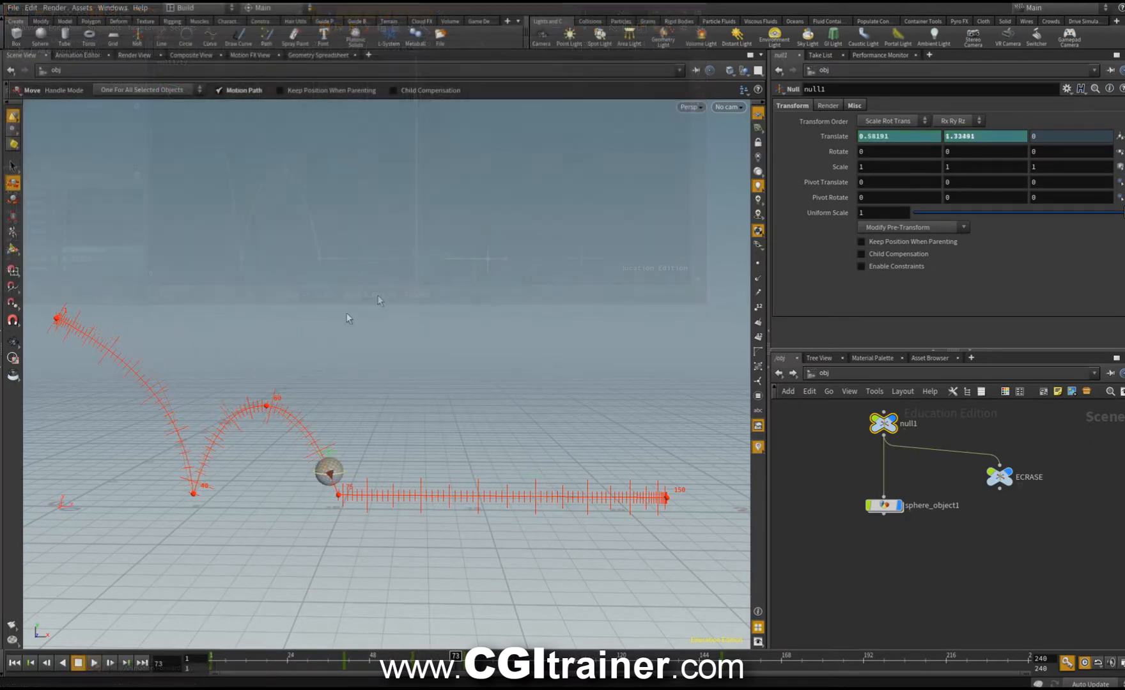
# Make null1's motion path persistent and select the ECRASE null
pyautogui.rightClick(267, 411)
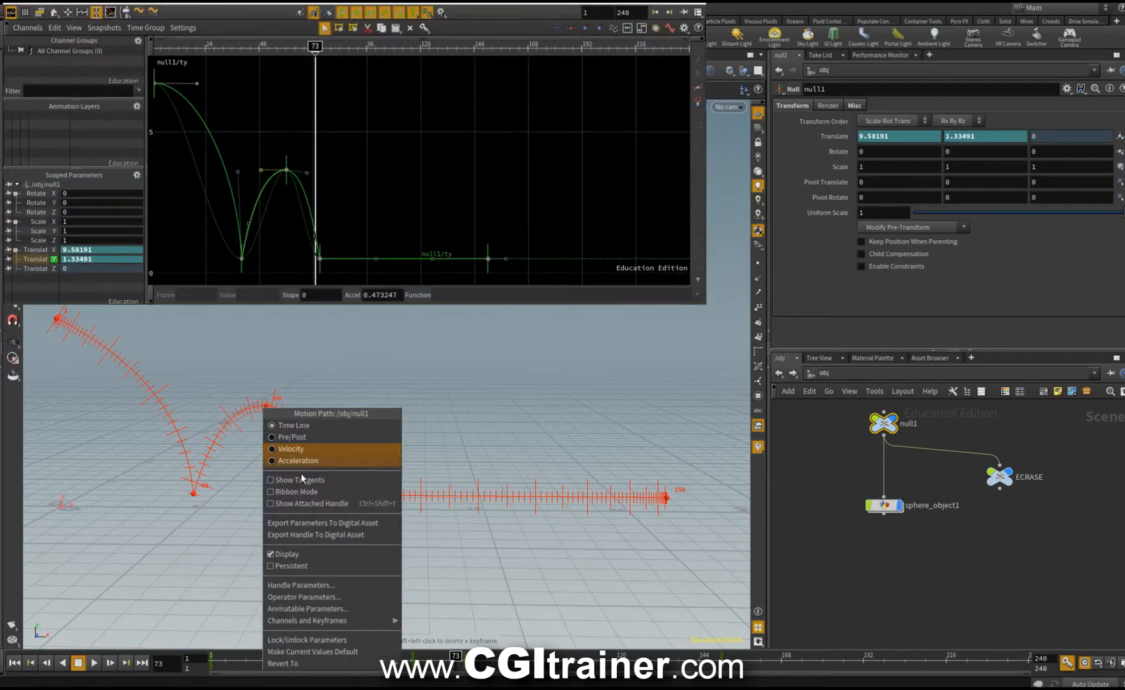
pyautogui.click(284, 566)
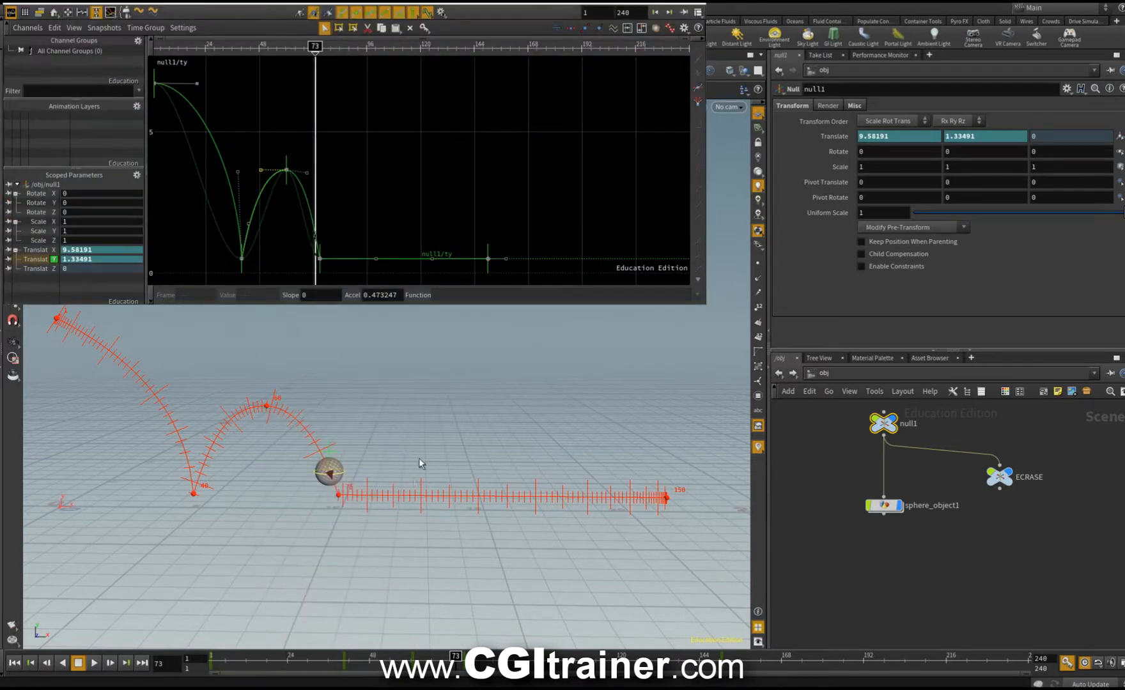
pyautogui.click(342, 455)
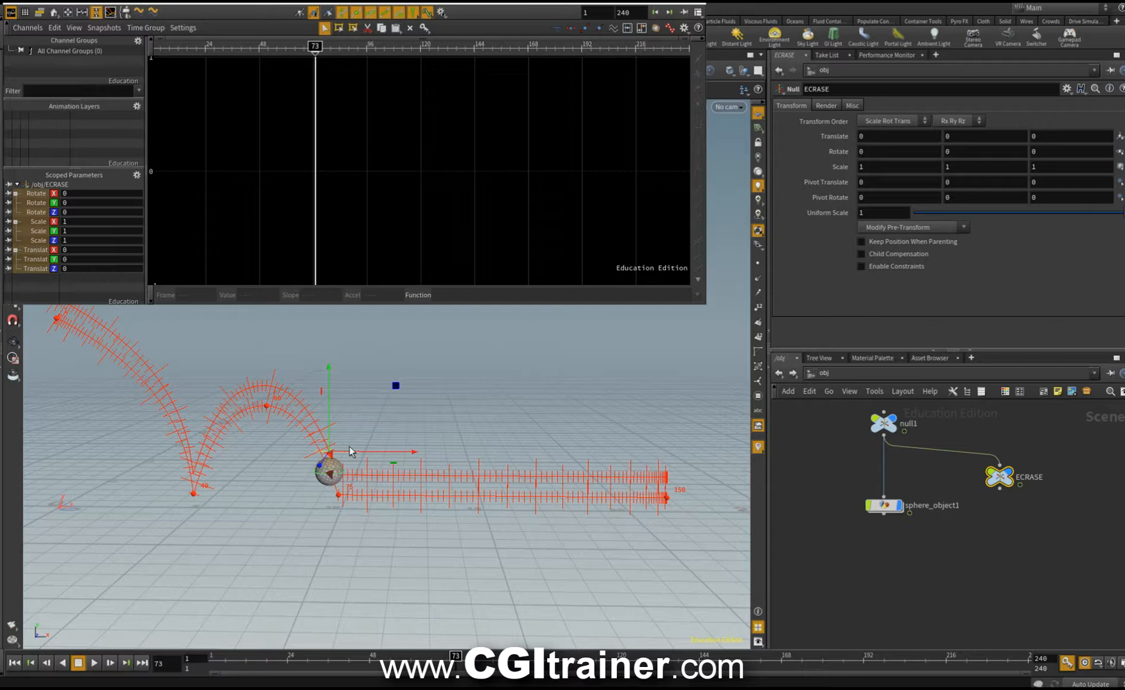
# Keyframe ECRASE's Translate Y at 0 on frame 39, just before the first impact
pyautogui.click(216, 656)
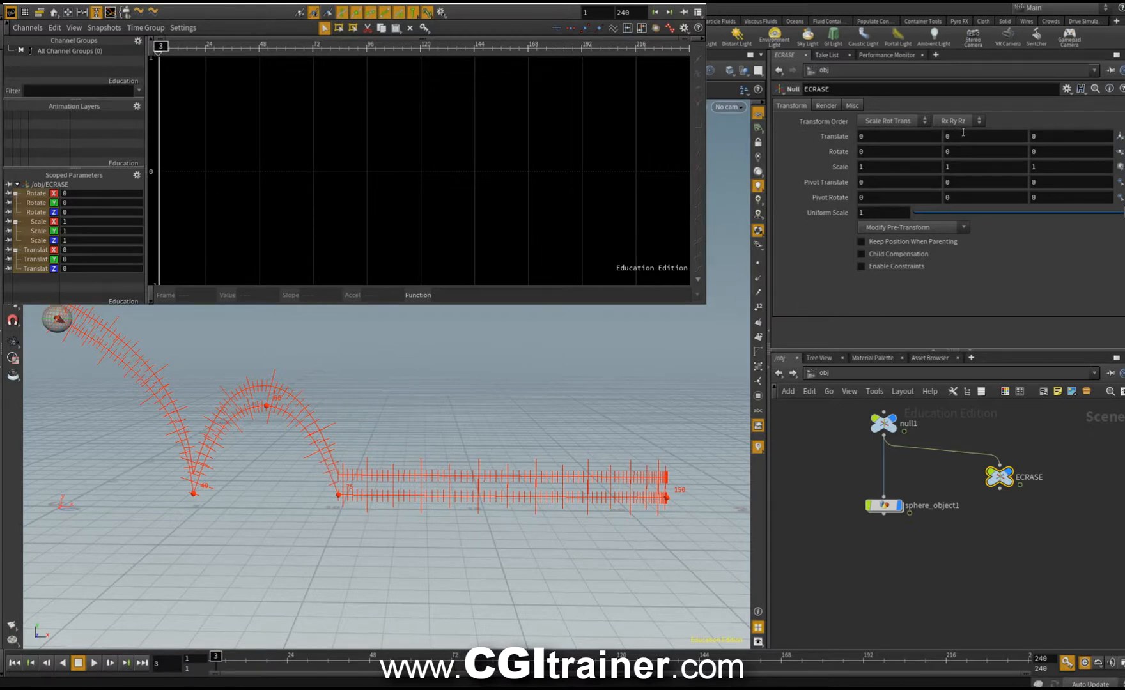
pyautogui.moveTo(333, 657)
pyautogui.mouseDown()
pyautogui.moveTo(362, 628)
pyautogui.moveTo(292, 621)
pyautogui.moveTo(373, 623)
pyautogui.moveTo(311, 629)
pyautogui.moveTo(344, 642)
pyautogui.moveTo(325, 641)
pyautogui.mouseUp()
pyautogui.write('39')
pyautogui.press('Return')
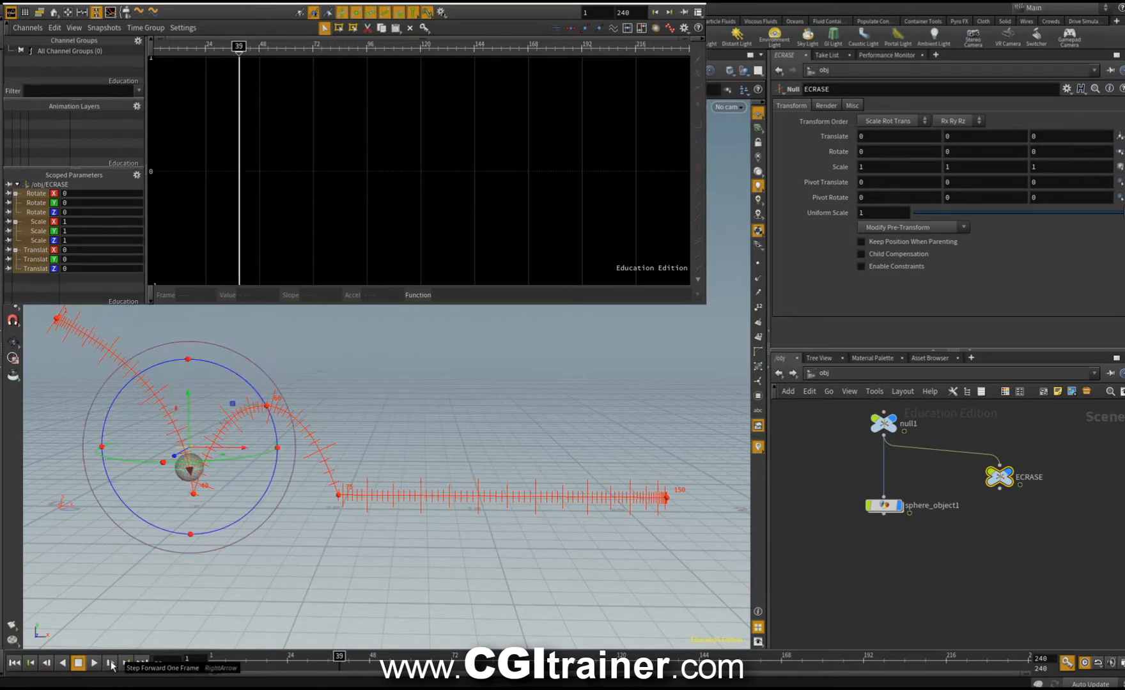
pyautogui.moveTo(999, 476); pyautogui.dragTo(984, 479)
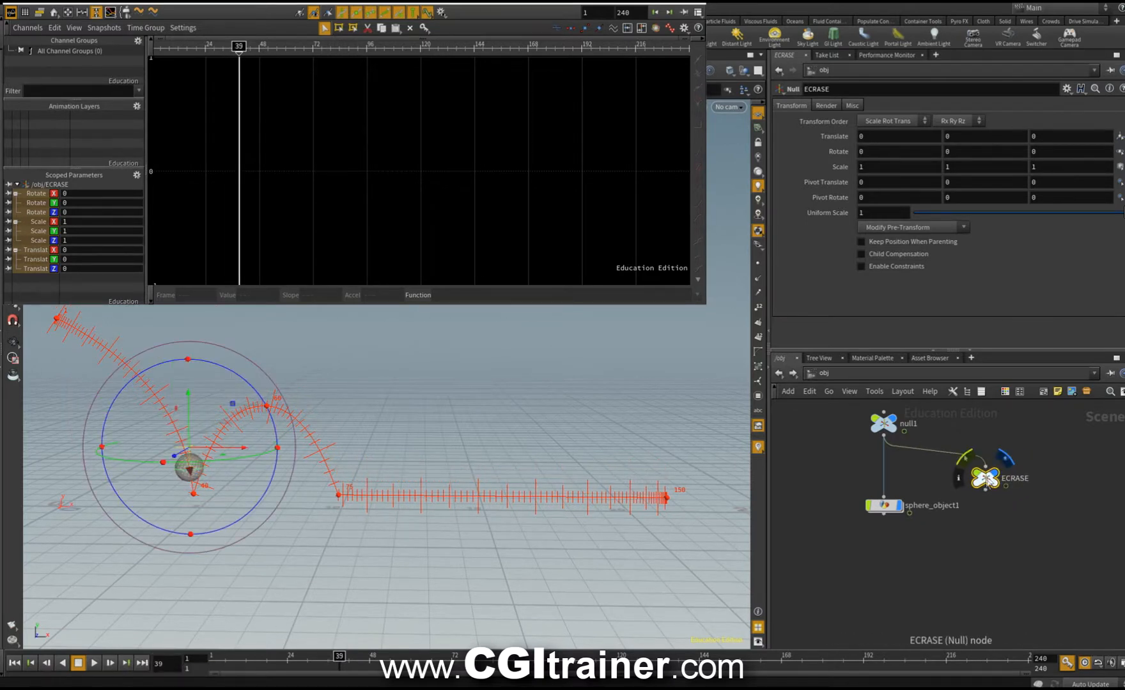
pyautogui.keyDown('alt'); pyautogui.click(956, 136); pyautogui.keyUp('alt')
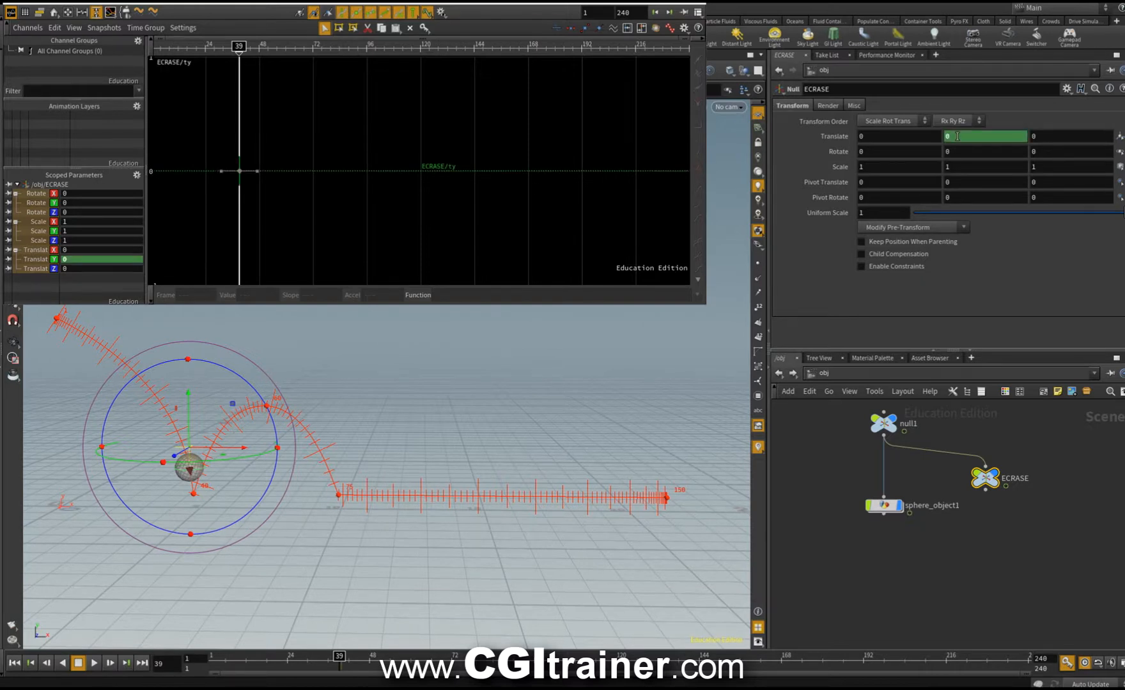
# Squash the ball at frame 40 by lowering ECRASE to about -0.125 in Y, and keyframe its Translate Y at 0 on frame 55
pyautogui.click(122, 659)
pyautogui.moveTo(193, 428); pyautogui.dragTo(194, 448)
pyautogui.write('55')
pyautogui.press('Return')
pyautogui.write('0')
pyautogui.press('Return')
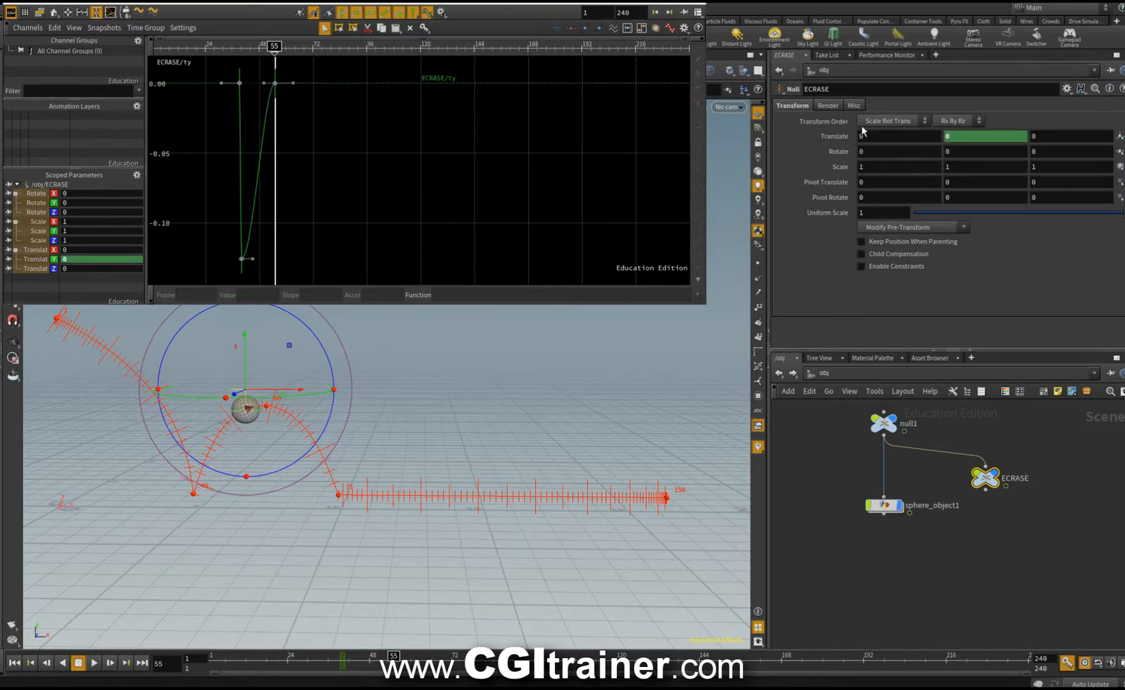
# Keyframe ECRASE's Translate Y at 0 on frame 73, just before the second impact
pyautogui.click(451, 659)
pyautogui.click(154, 662)
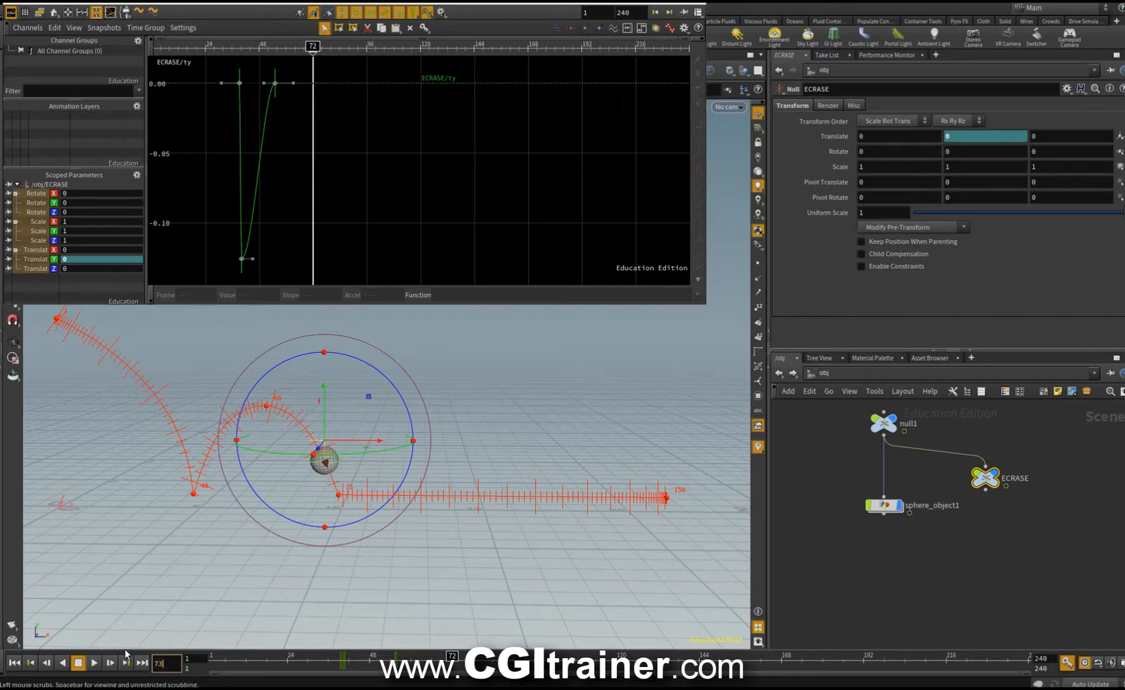
pyautogui.write('73')
pyautogui.press('Return')
pyautogui.keyDown('alt'); pyautogui.click(961, 134); pyautogui.keyUp('alt')
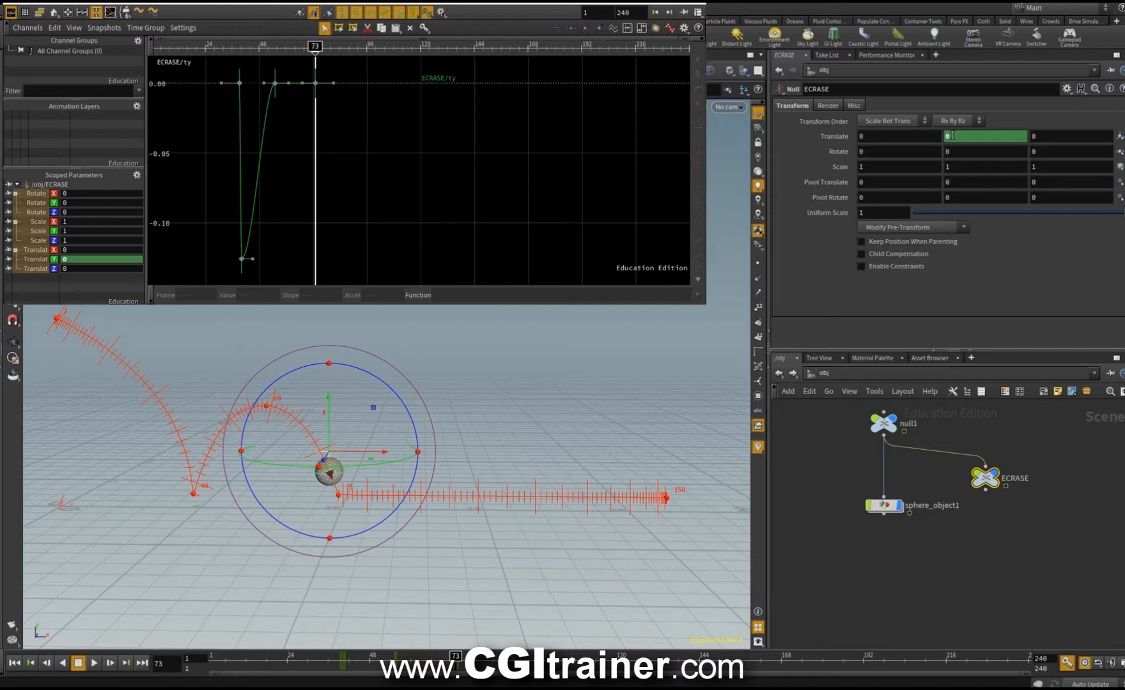
# Keyframe a squash on frame 75, the second impact, by lowering the ECRASE null in Y
pyautogui.click(155, 662)
pyautogui.write('75')
pyautogui.press('Return')
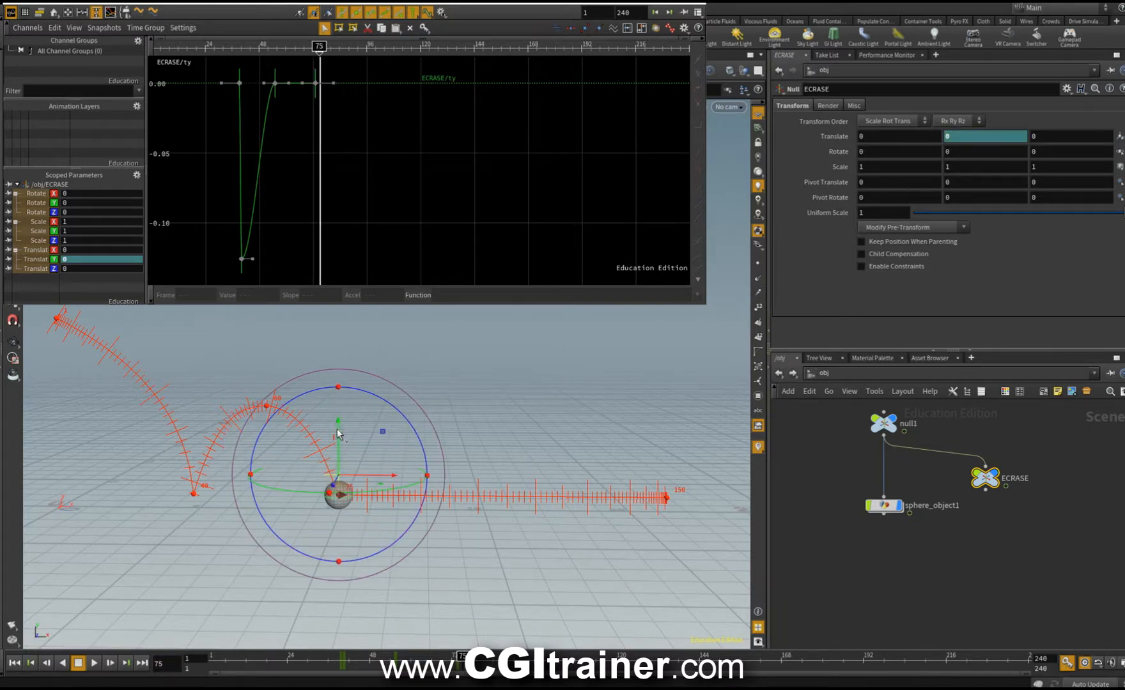
pyautogui.moveTo(341, 436); pyautogui.dragTo(343, 443)
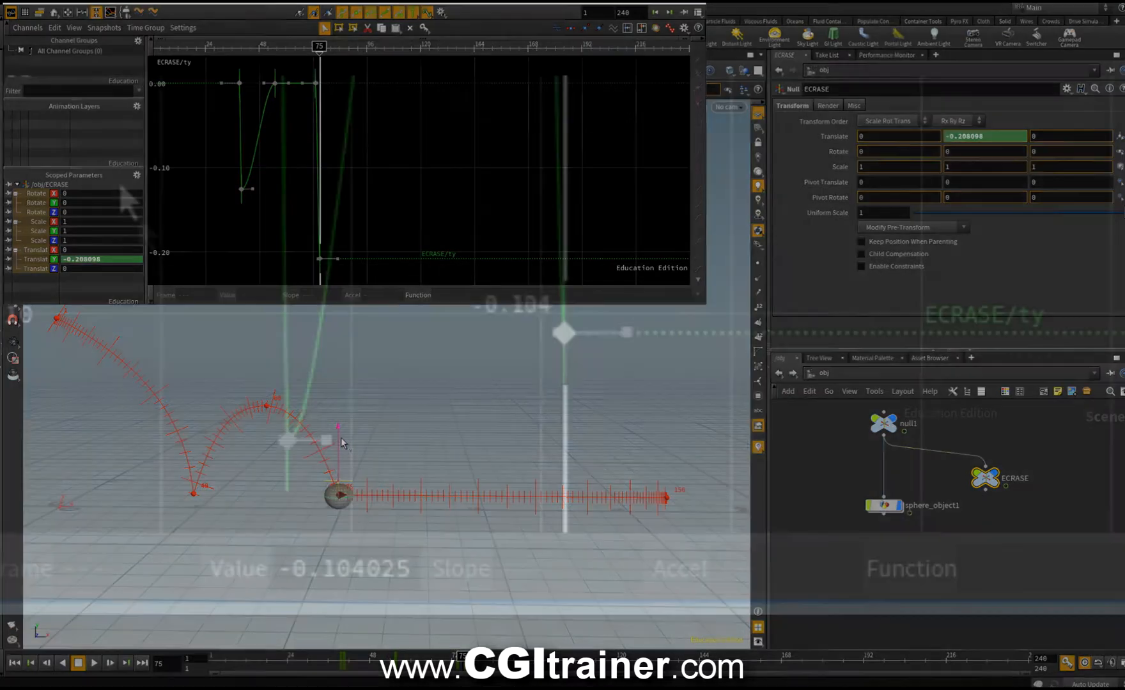
# Set both squash keys of ECRASE's Translate Y, on frames 40 and 75, to -0.2
pyautogui.moveTo(193, 184); pyautogui.dragTo(350, 273)
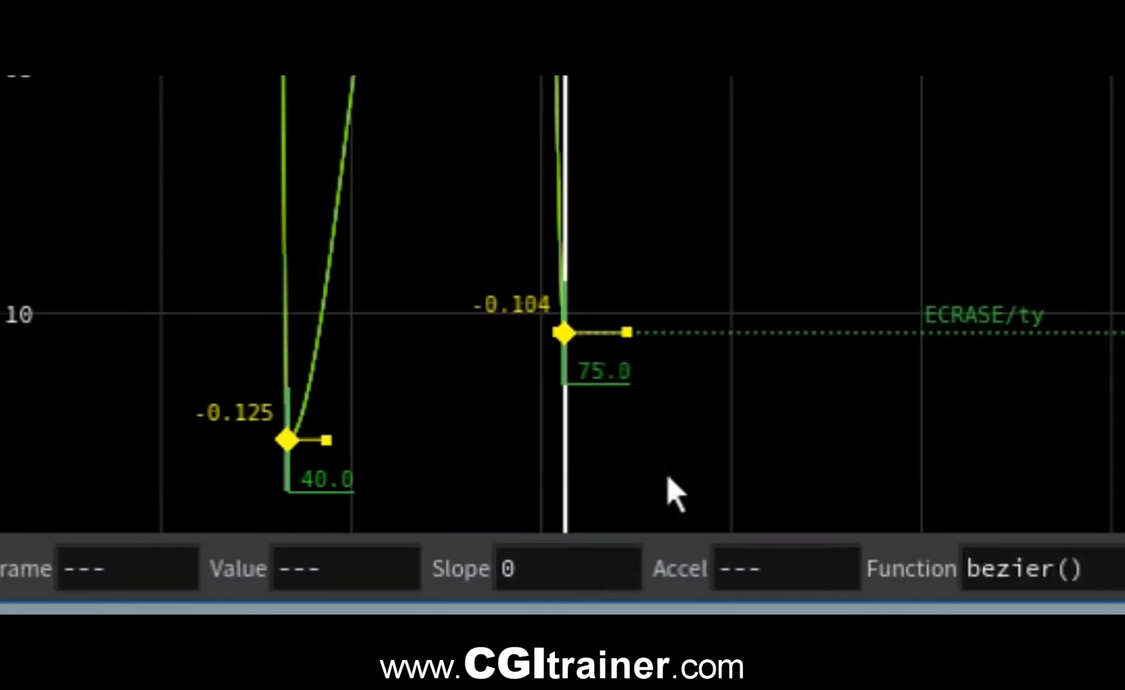
pyautogui.click(362, 573)
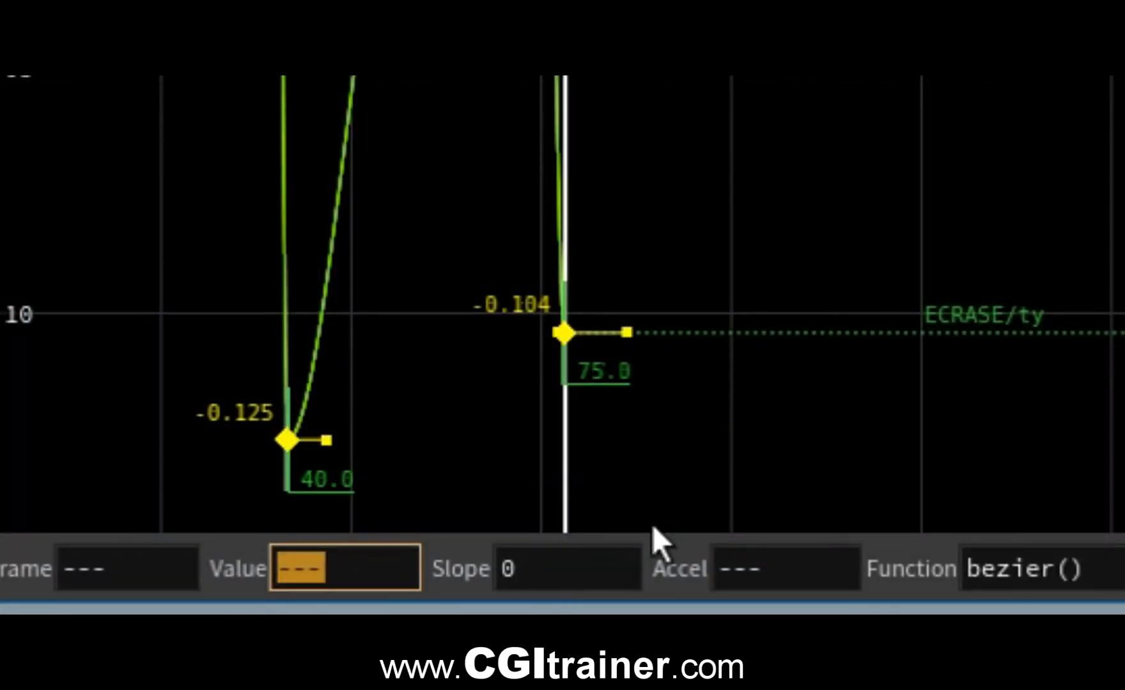
pyautogui.write('-0.2')
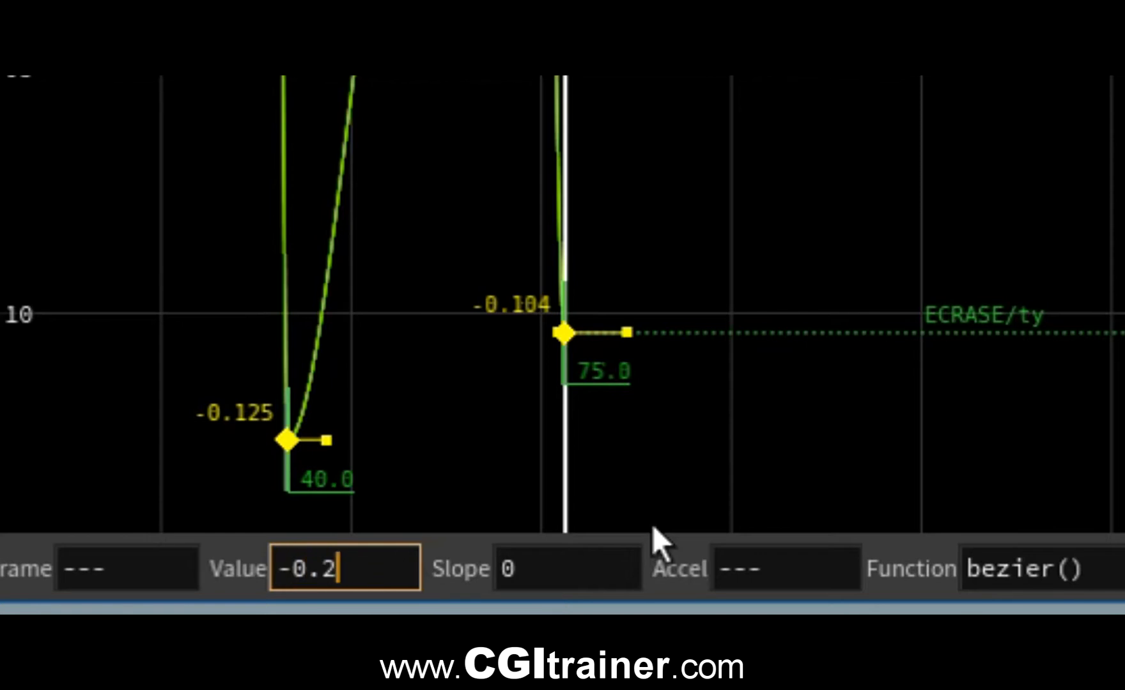
pyautogui.press('Return')
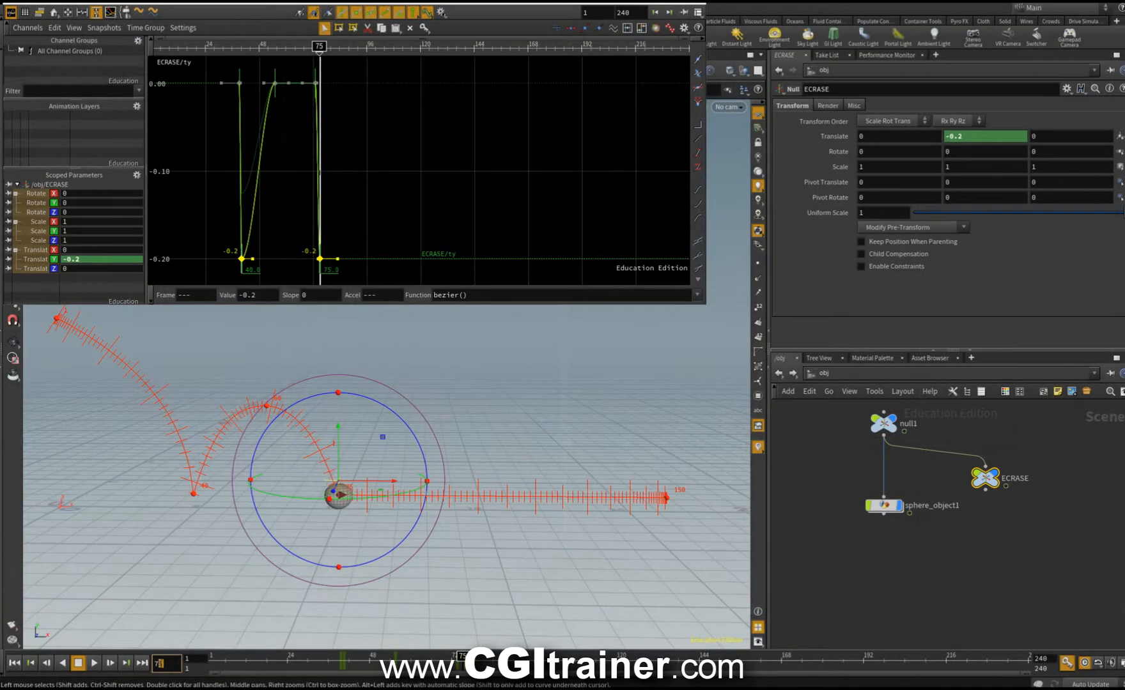
# Keyframe ECRASE's Translate Y at 0 on frame 100 so the ball recovers its shape after the second impact
pyautogui.write('100')
pyautogui.press('Return')
pyautogui.moveTo(968, 136); pyautogui.dragTo(907, 149)
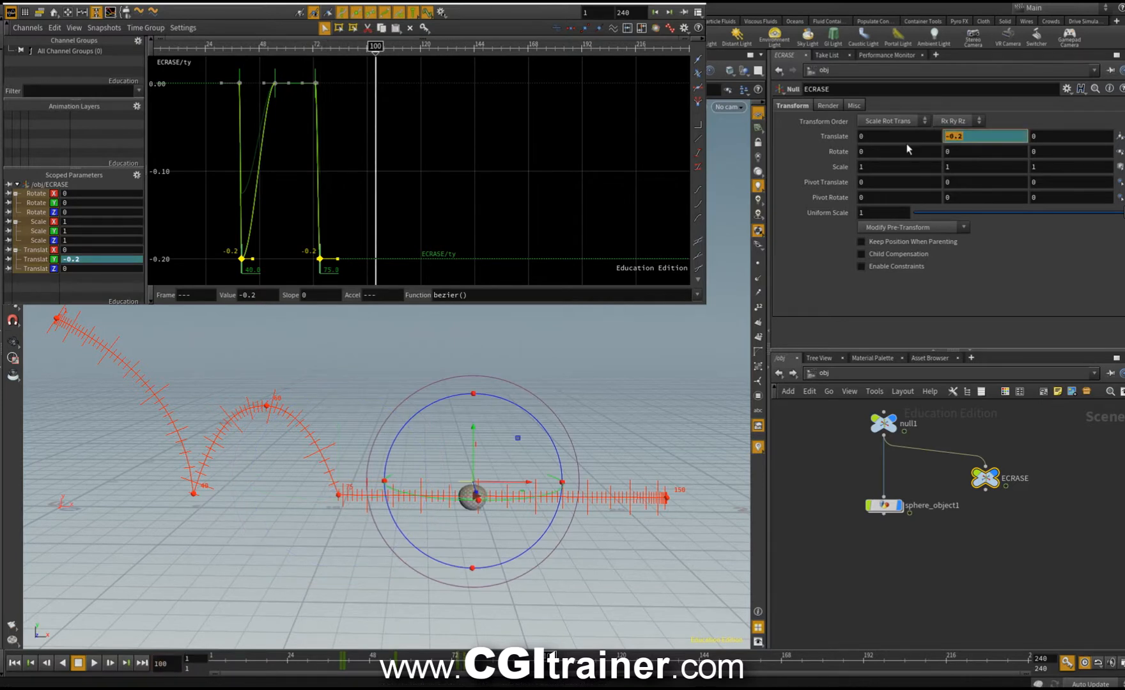
pyautogui.write('0')
pyautogui.press('Return')
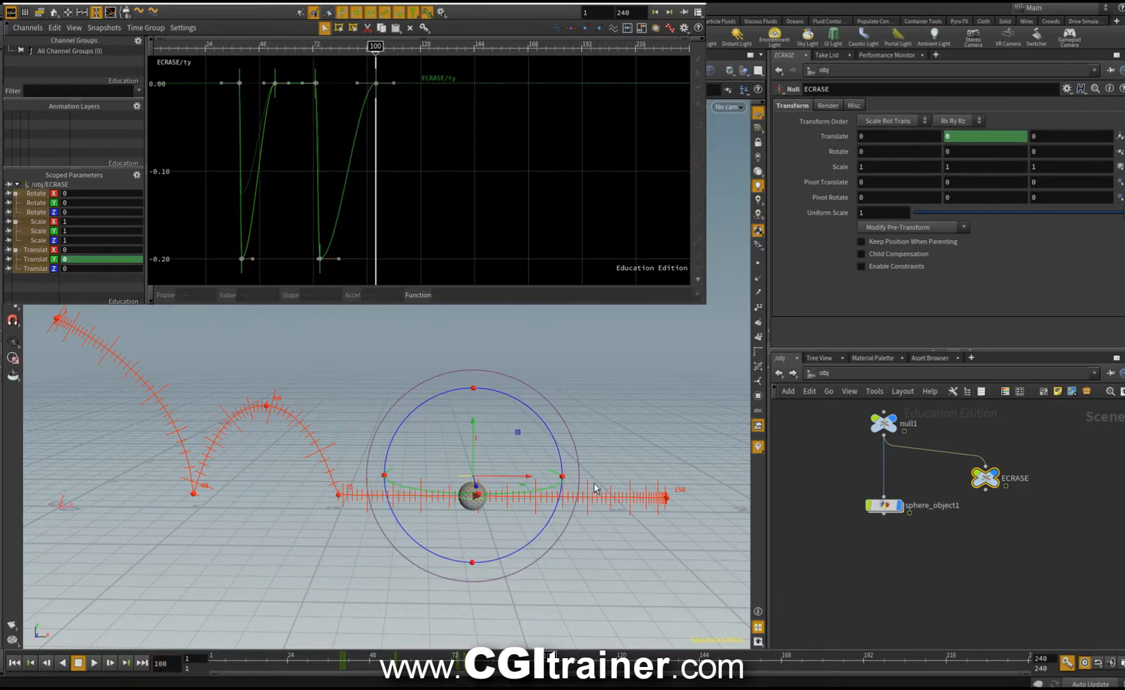
# Select null1 and create an animation layer mixer at /obj/ANI_CHOP/layer_mixer for its channels
pyautogui.moveTo(552, 656); pyautogui.dragTo(575, 633)
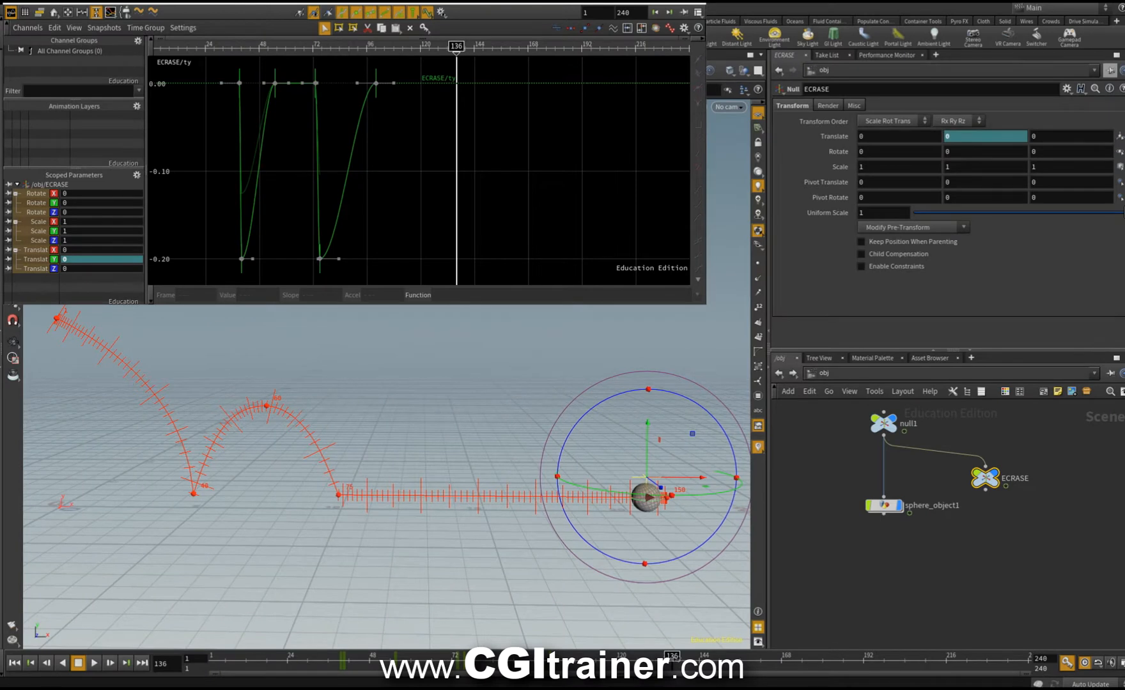
pyautogui.moveTo(476, 661); pyautogui.dragTo(450, 633)
pyautogui.click(884, 425)
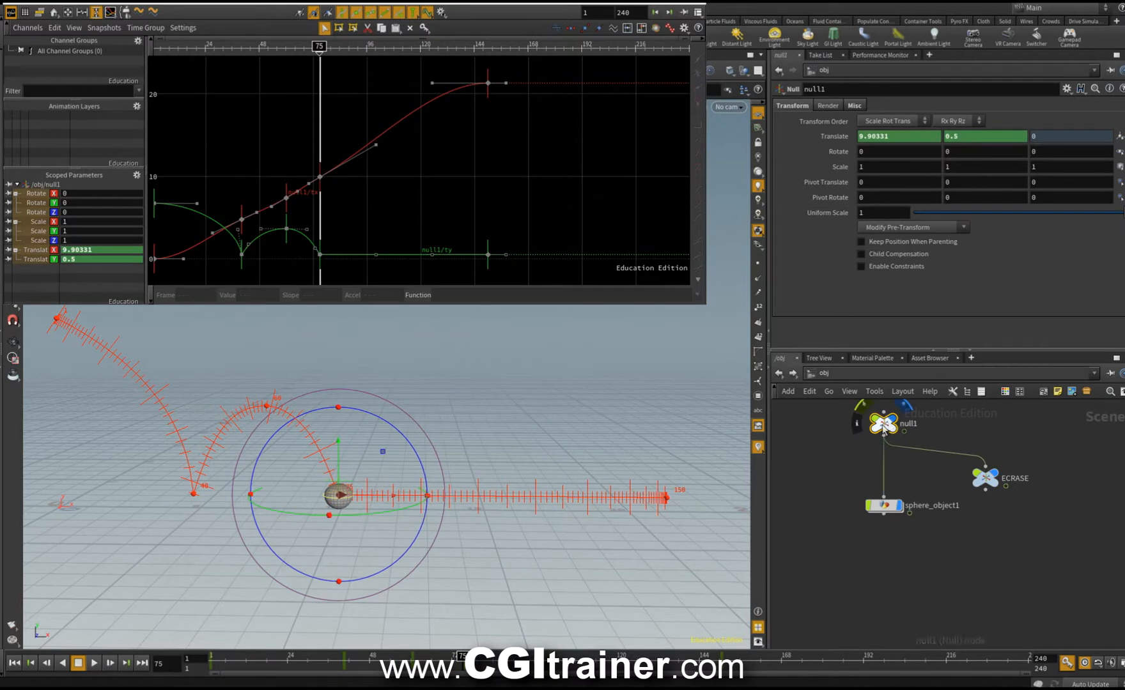
pyautogui.click(137, 107)
pyautogui.click(156, 112)
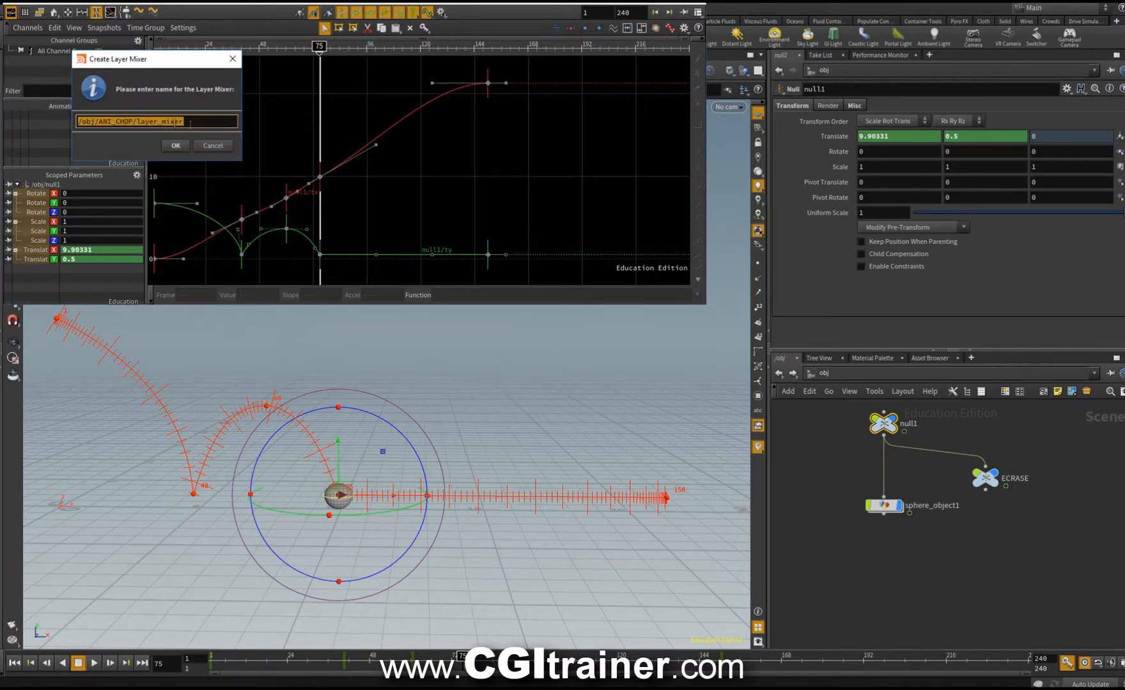
pyautogui.click(177, 145)
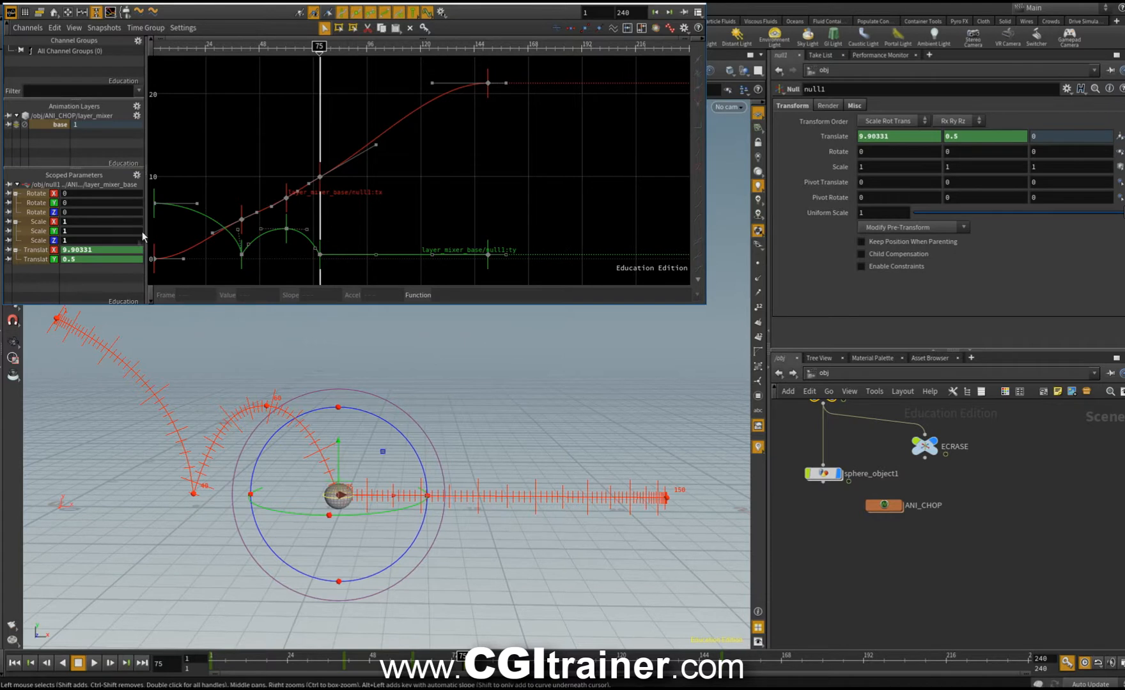
# Add a layer to the layer mixer and rename it NOISE
pyautogui.click(136, 116)
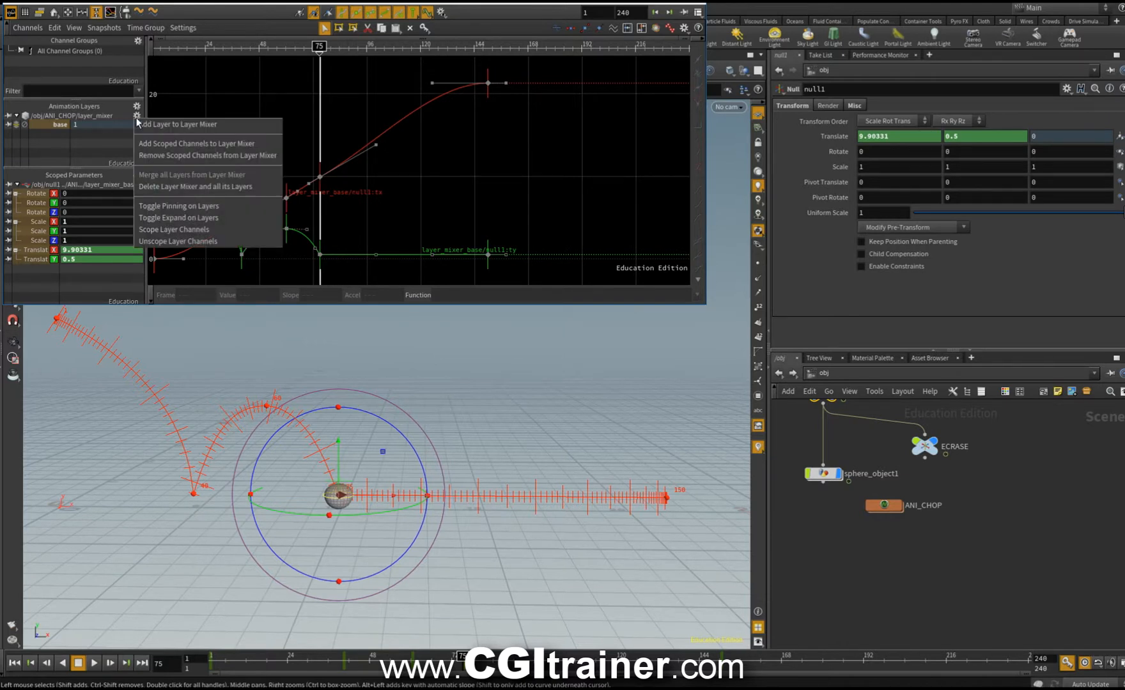
pyautogui.click(156, 125)
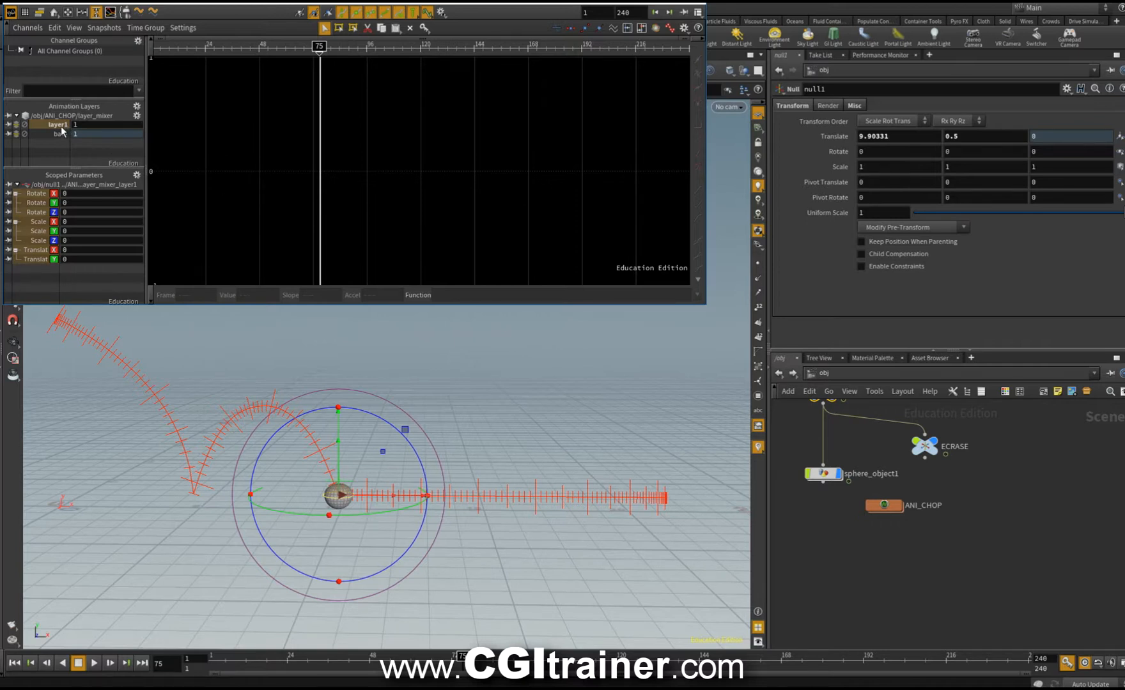
pyautogui.doubleClick(61, 128)
pyautogui.write('NOISE')
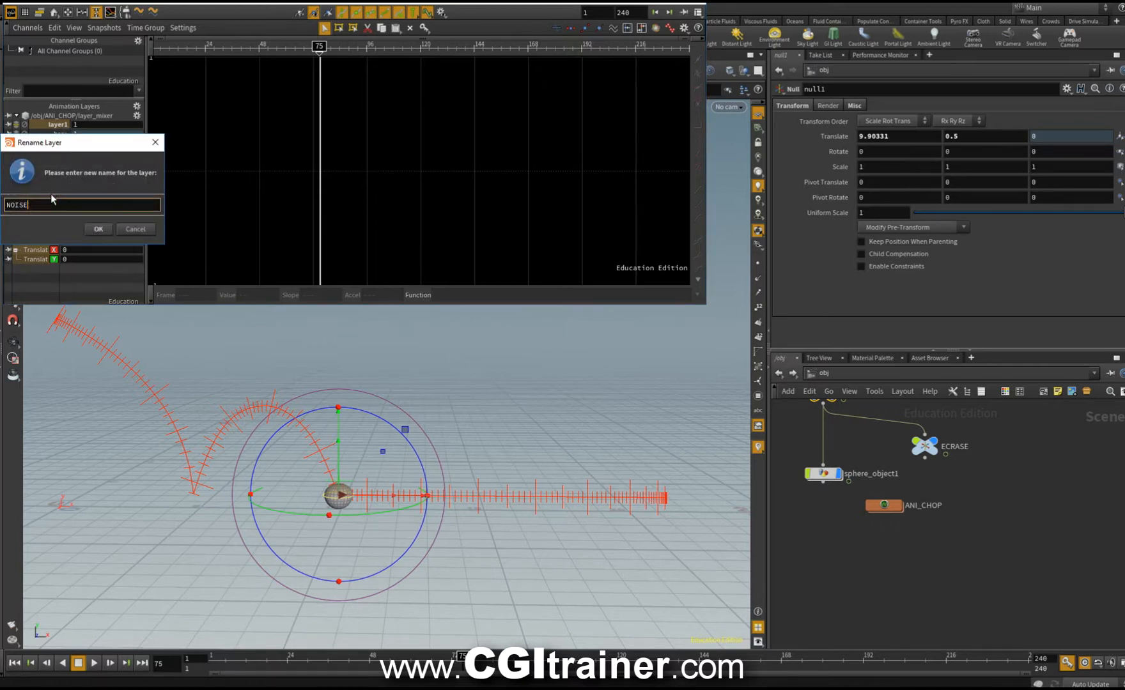
pyautogui.press('Return')
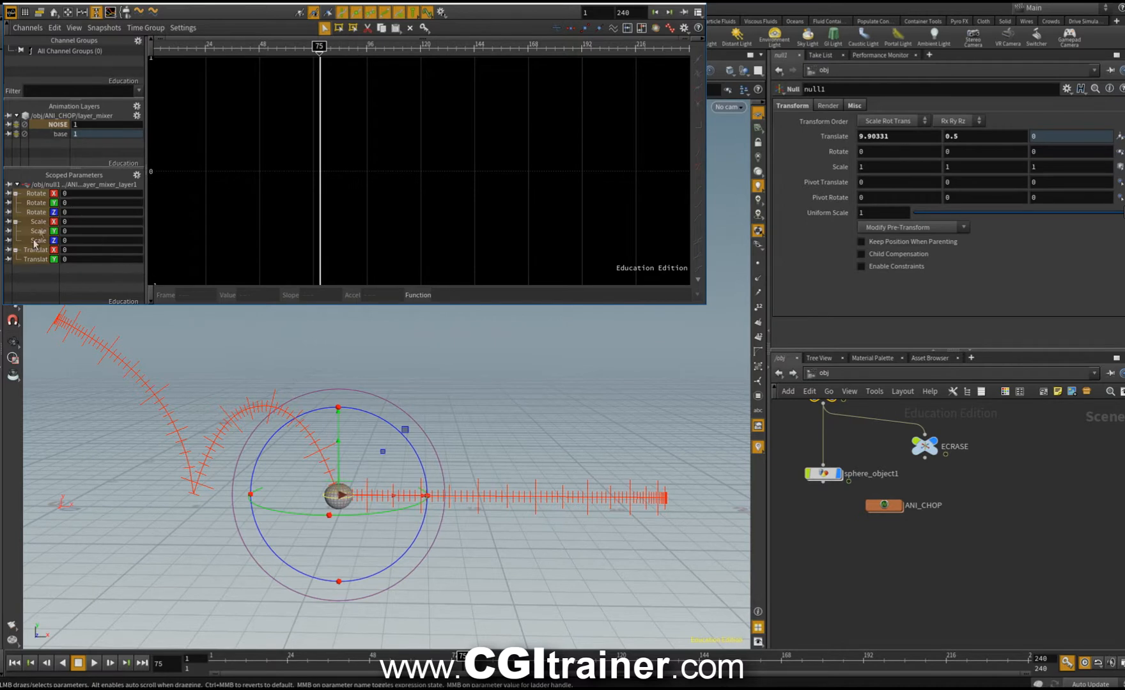
# Apply a Noise Motion FX effect to the Translate Y channel of the NOISE layer
pyautogui.click(34, 260)
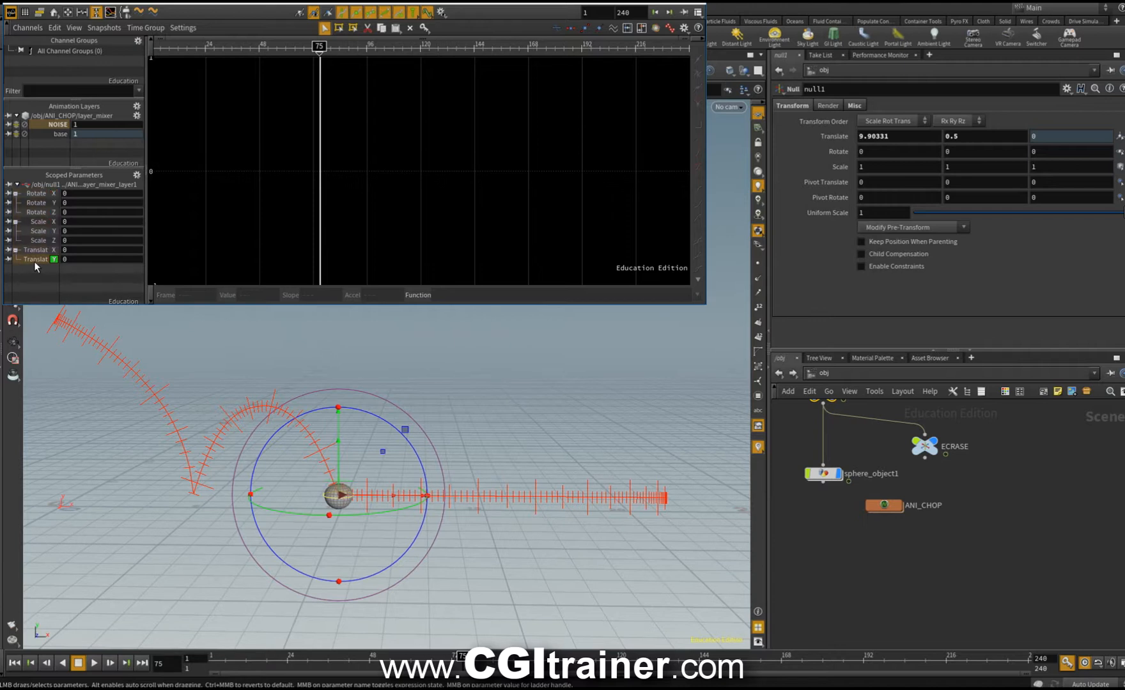
pyautogui.rightClick(71, 261)
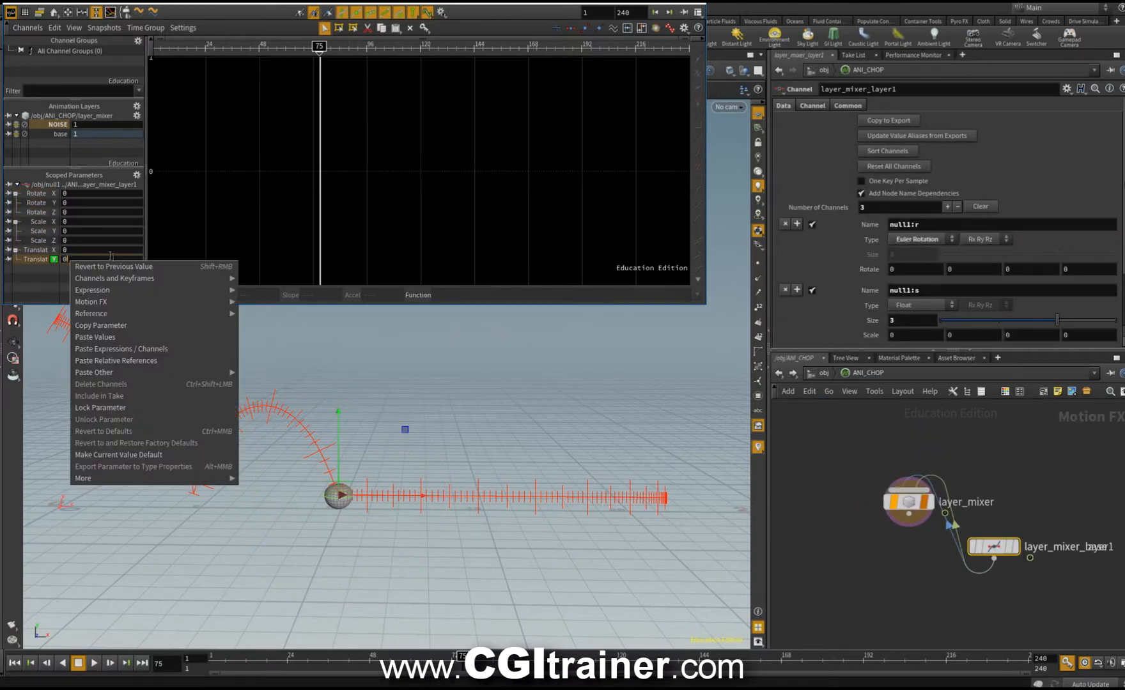
pyautogui.moveTo(210, 302)
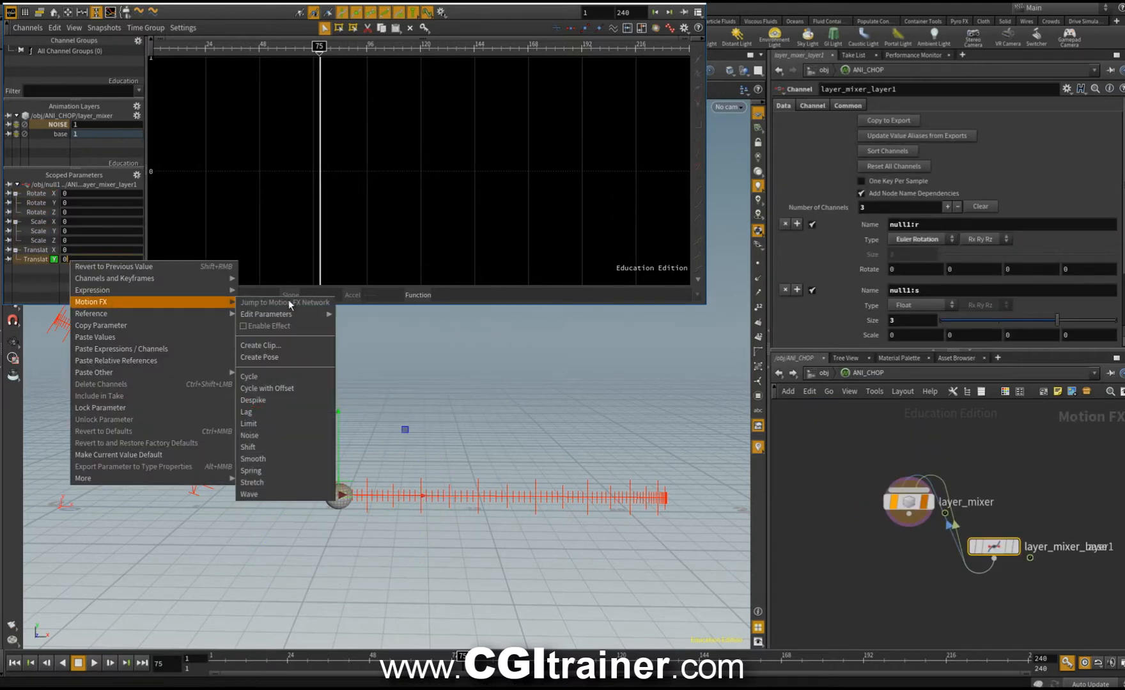
pyautogui.click(251, 435)
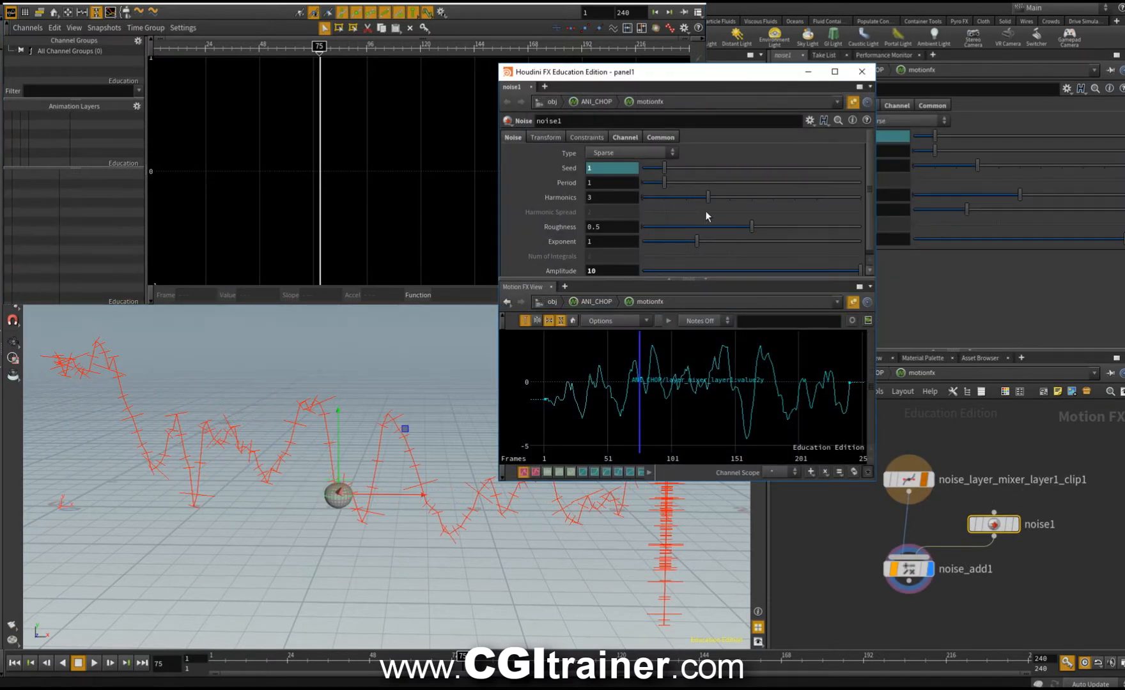
# Set the noise effect's Amplitude to 0 and keyframe it on frame 75
pyautogui.click(607, 270)
pyautogui.write('0')
pyautogui.press('Return')
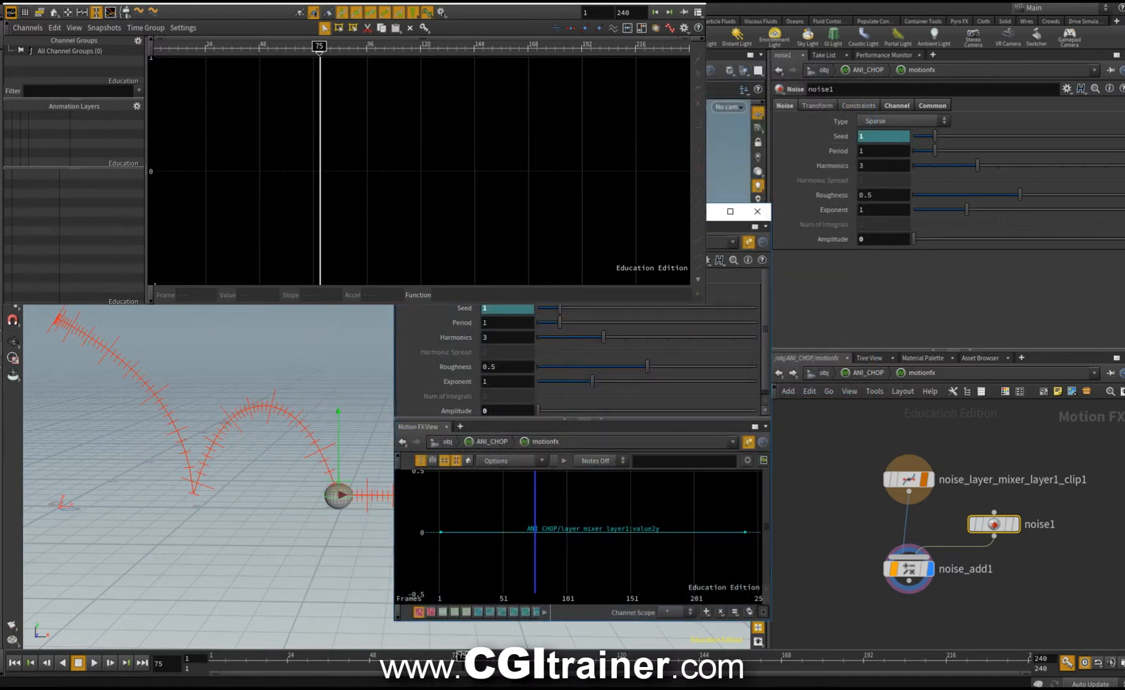
pyautogui.keyDown('alt'); pyautogui.click(497, 410); pyautogui.keyUp('alt')
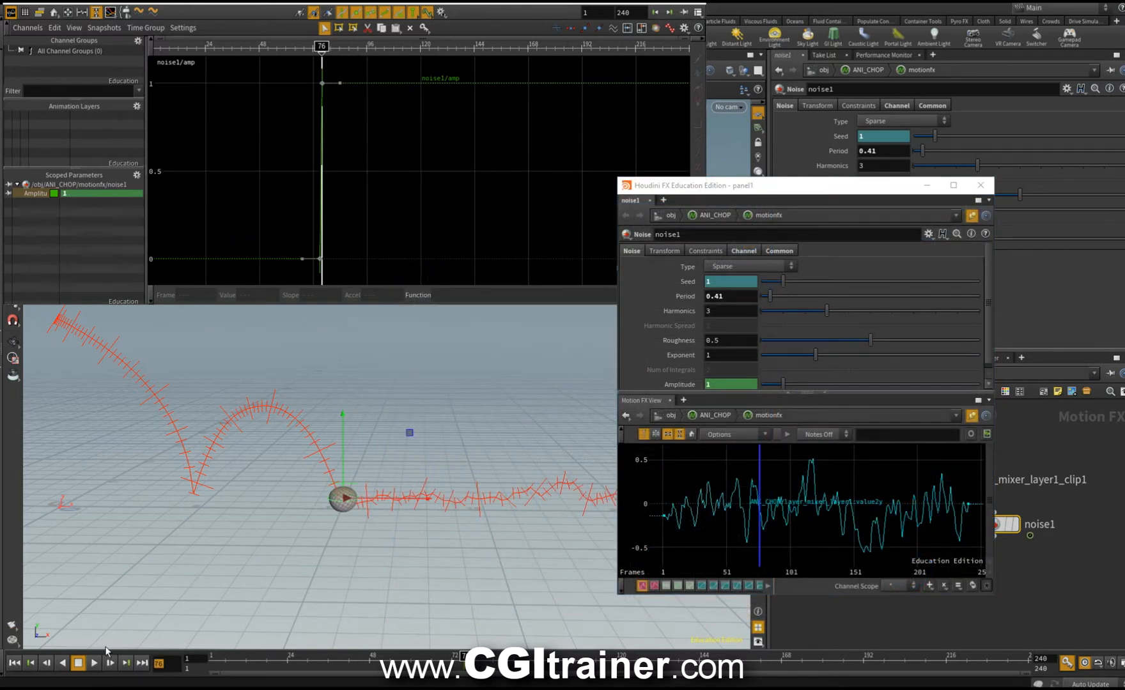
# Keyframe the noise Amplitude at 0 on frame 150, where the ball stops
pyautogui.write('150')
pyautogui.press('Return')
pyautogui.write('0')
pyautogui.press('Return')
# Reshape the amplitude curve's tangents between frames 76 and 150 into a steep early drop that eases out gradually
pyautogui.moveTo(433, 258); pyautogui.dragTo(458, 193)
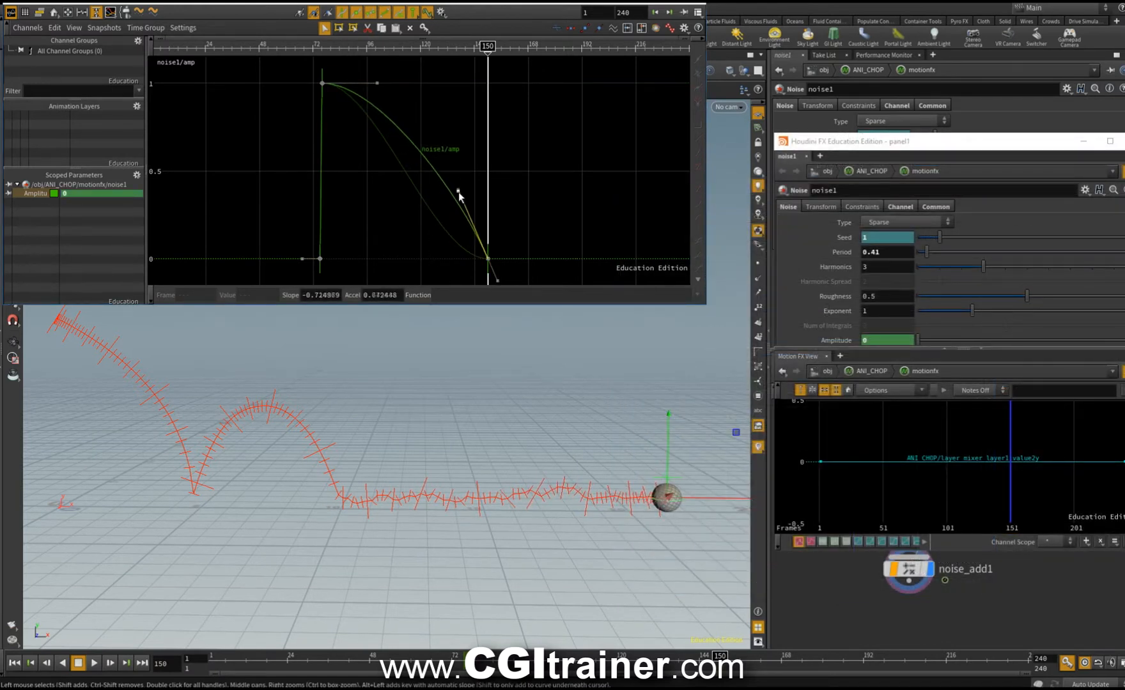
pyautogui.moveTo(377, 84); pyautogui.dragTo(370, 85)
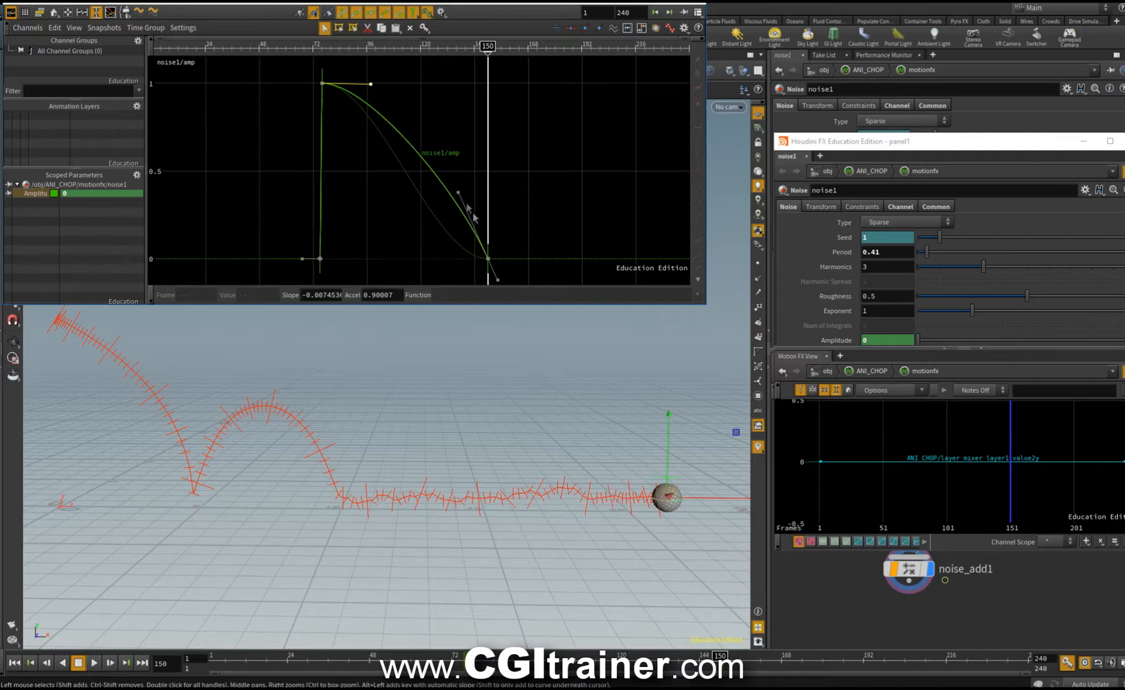
pyautogui.moveTo(460, 193); pyautogui.dragTo(421, 235)
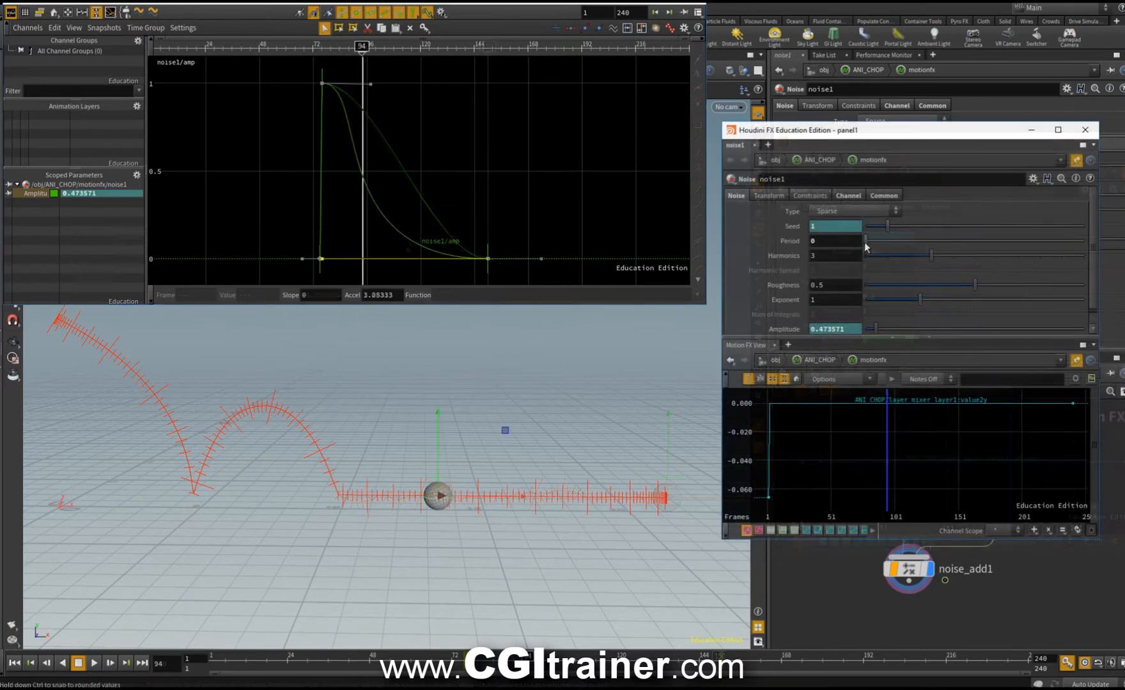
# Set the noise Period to 0.19, lower its Roughness to about 0.09, and close the floating noise window
pyautogui.moveTo(865, 243); pyautogui.dragTo(869, 242)
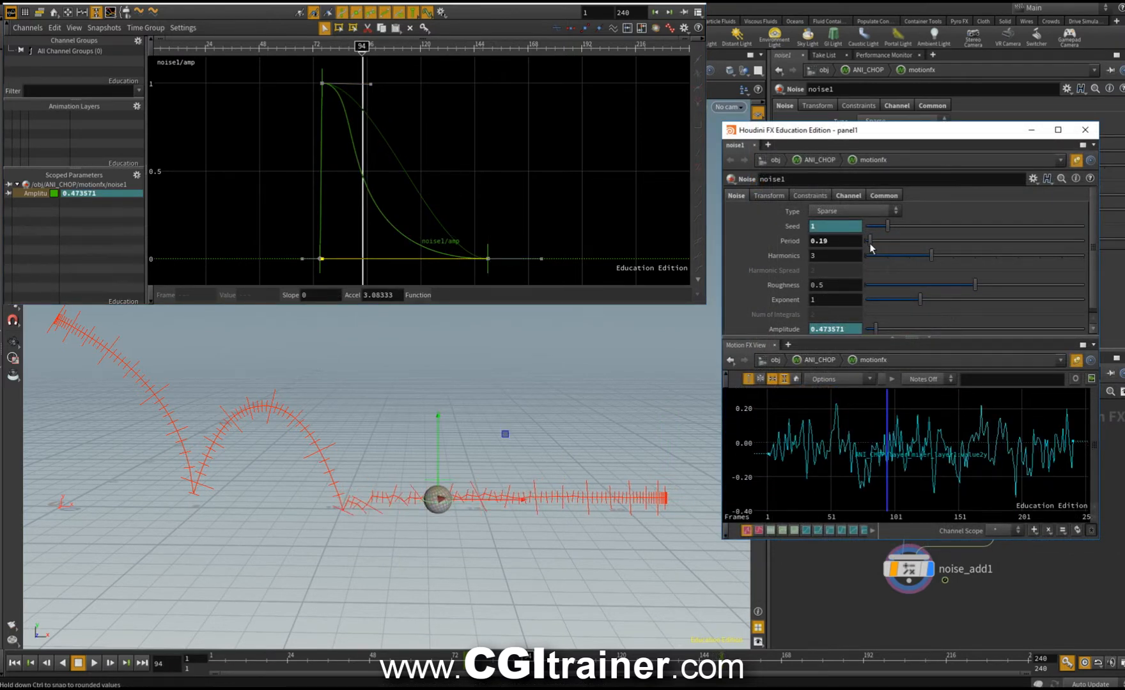
pyautogui.moveTo(965, 285); pyautogui.dragTo(884, 299)
pyautogui.click(1083, 130)
# Return to the object level, select null1, and set the NOISE layer's weight to 0.5
pyautogui.press('u')
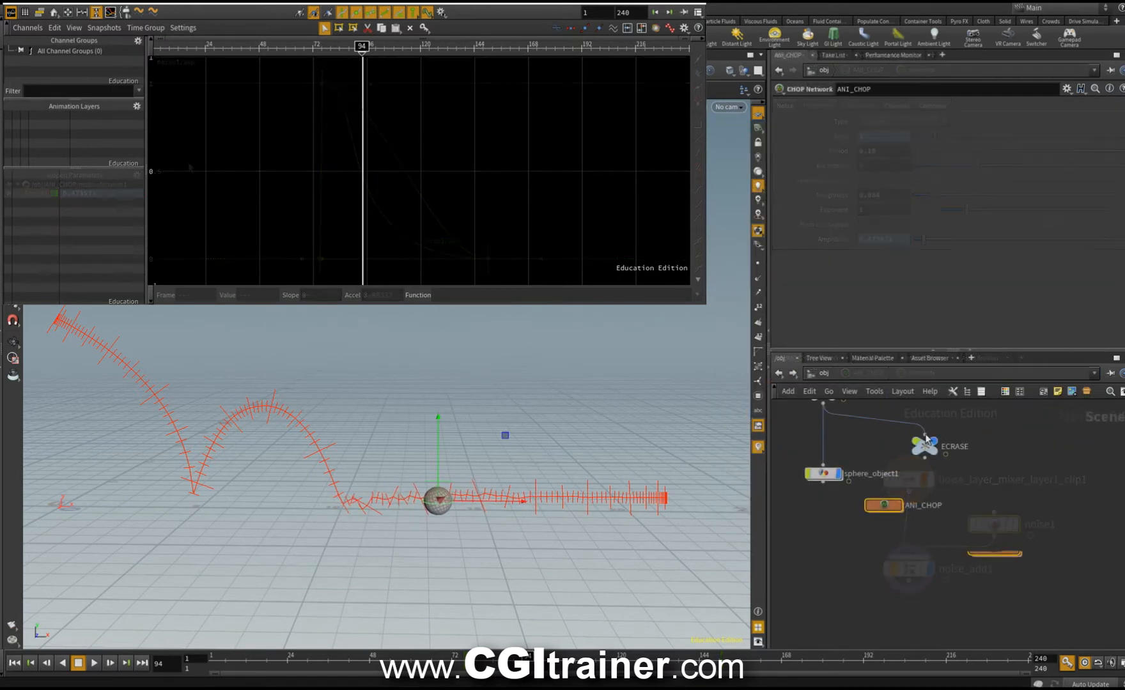
pyautogui.press('u')
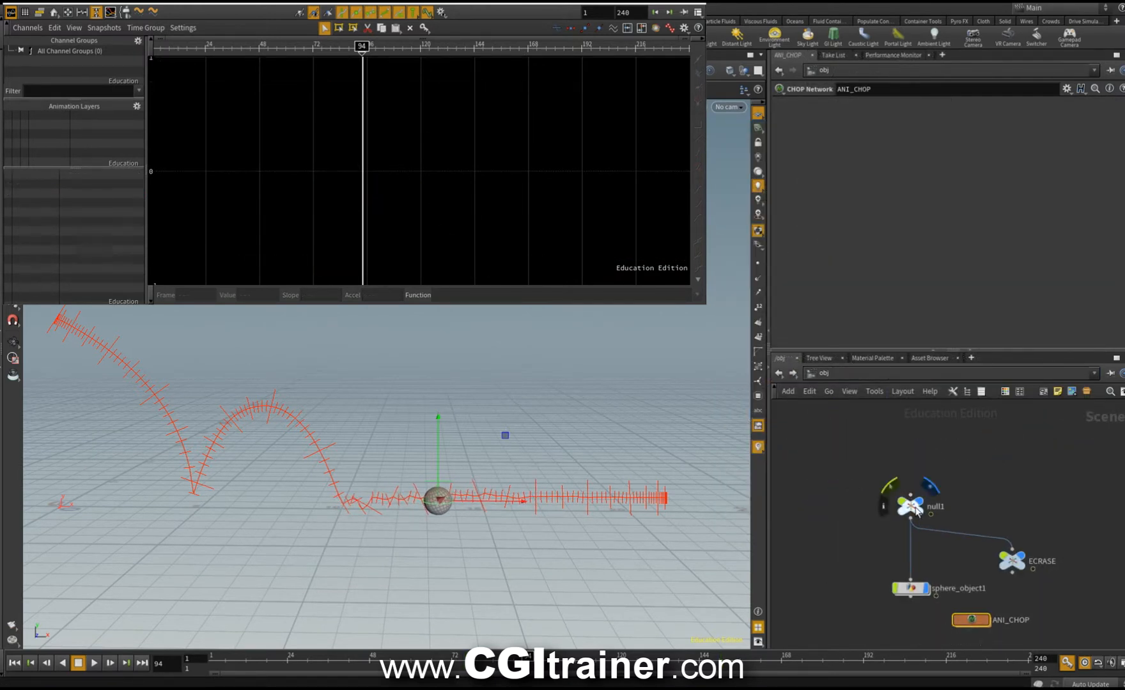
pyautogui.click(910, 506)
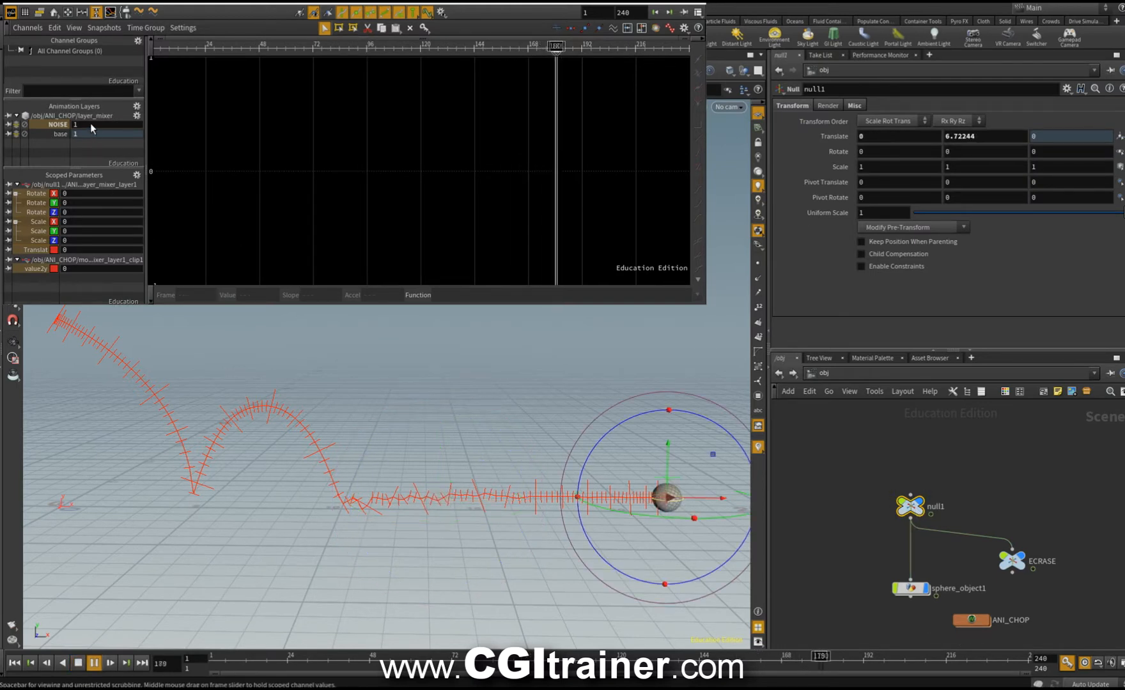
pyautogui.click(90, 123)
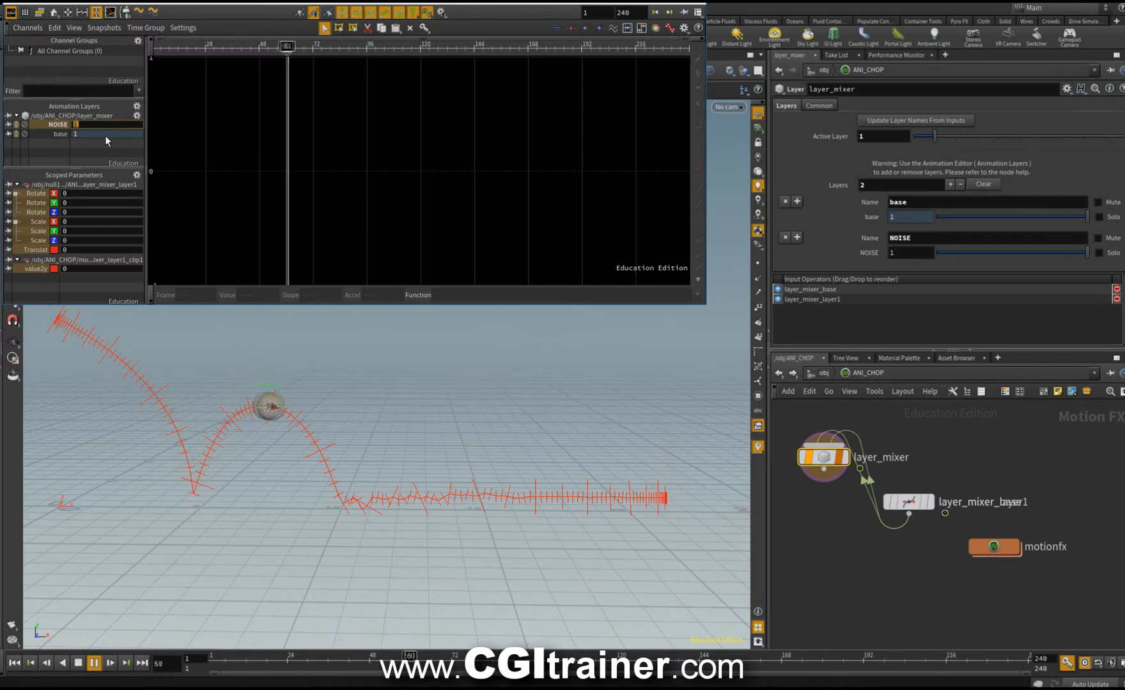
pyautogui.write('0.5')
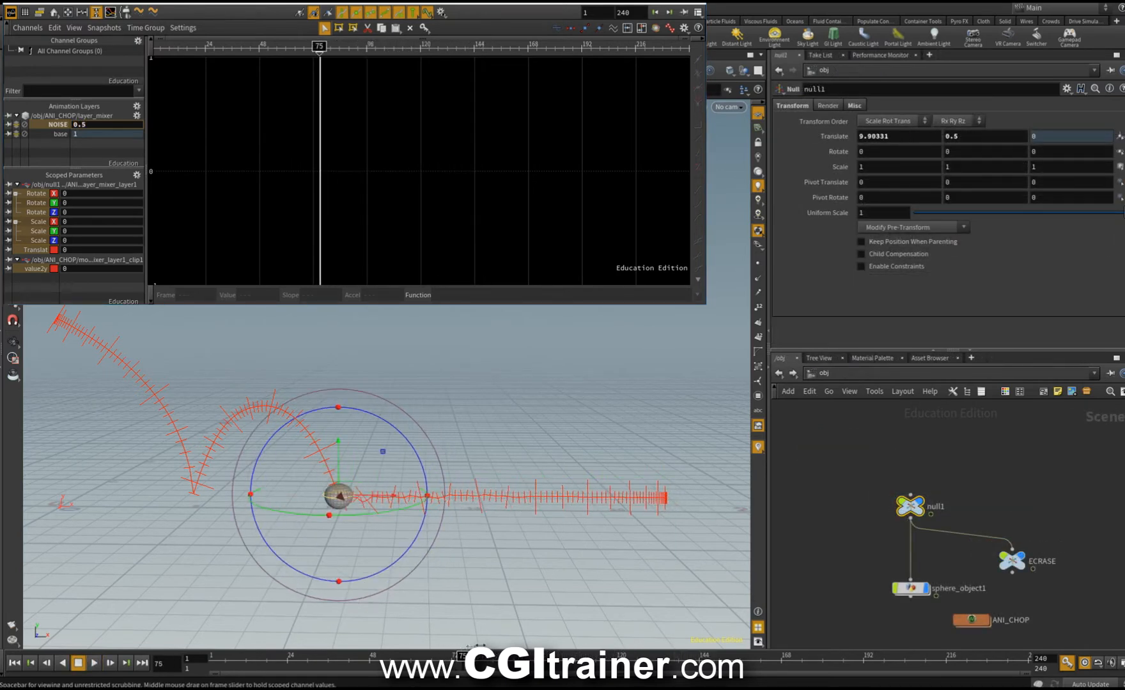
# Keyframe the NOISE layer's weight at 0.5 on frame 75
pyautogui.moveTo(458, 643); pyautogui.dragTo(492, 644)
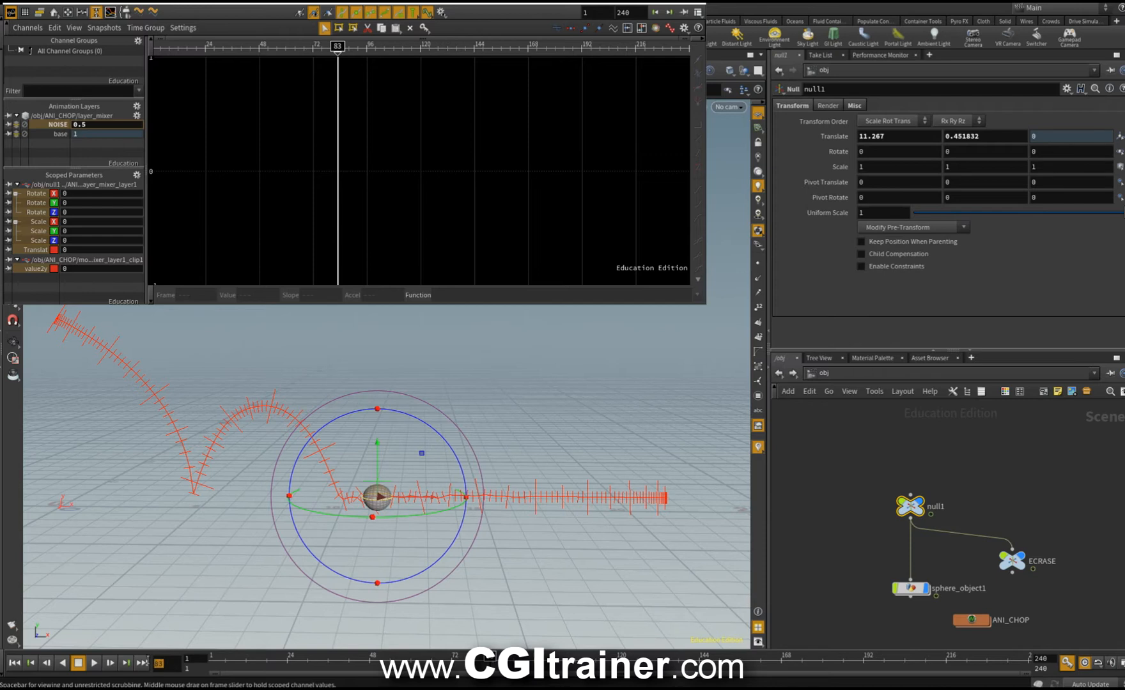
pyautogui.write('75')
pyautogui.press('Return')
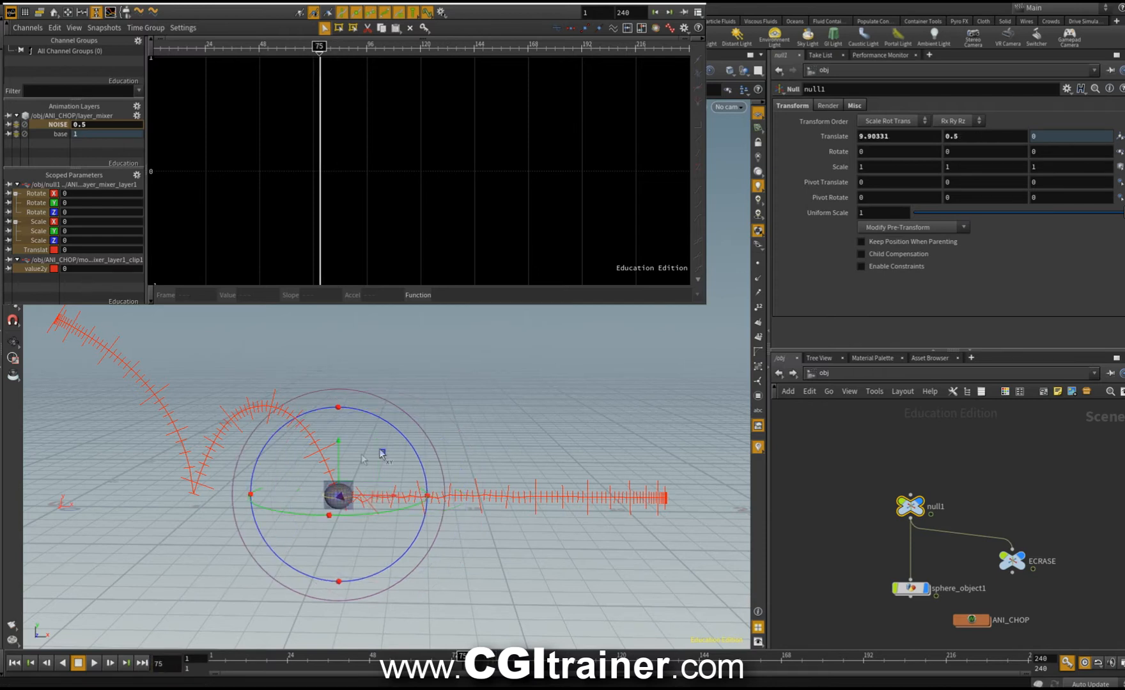
pyautogui.click(89, 126)
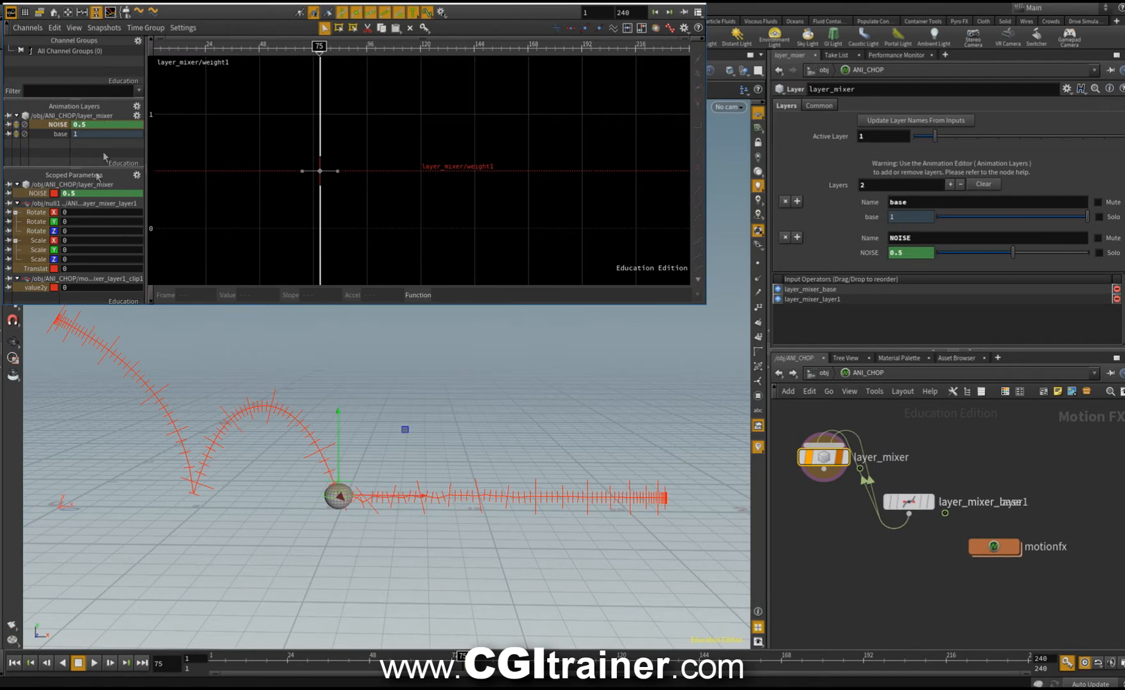
# Keyframe the NOISE layer's weight at 0.2 on frame 85 and play back the animation
pyautogui.click(125, 663)
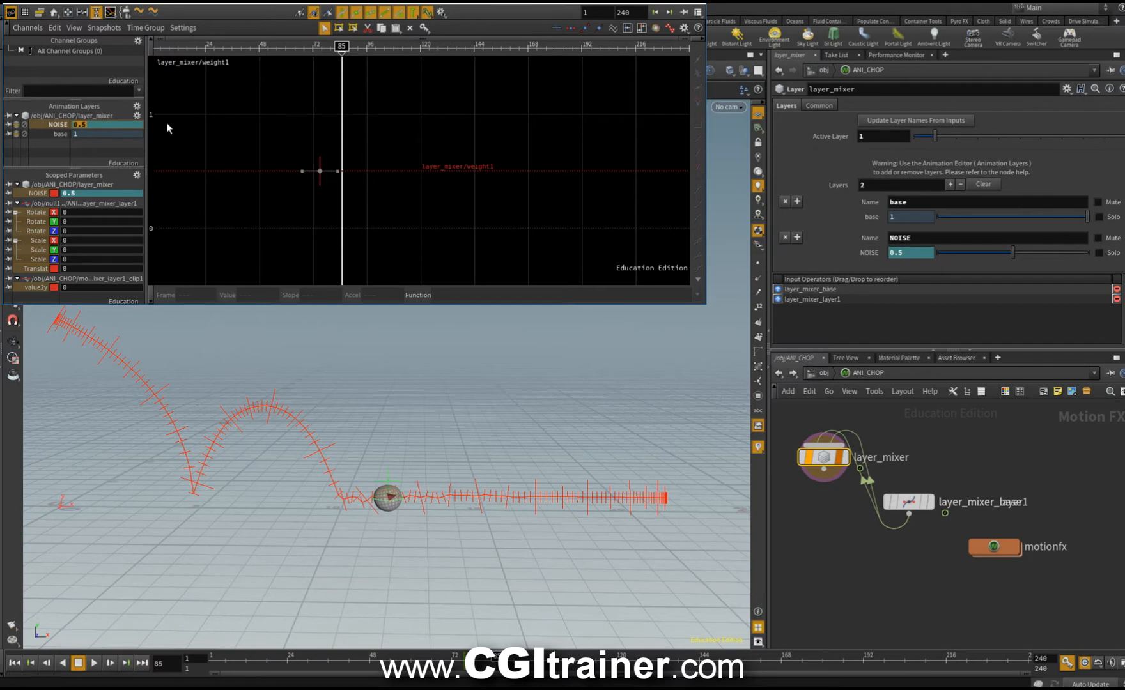
pyautogui.press('h')
pyautogui.click(427, 654)
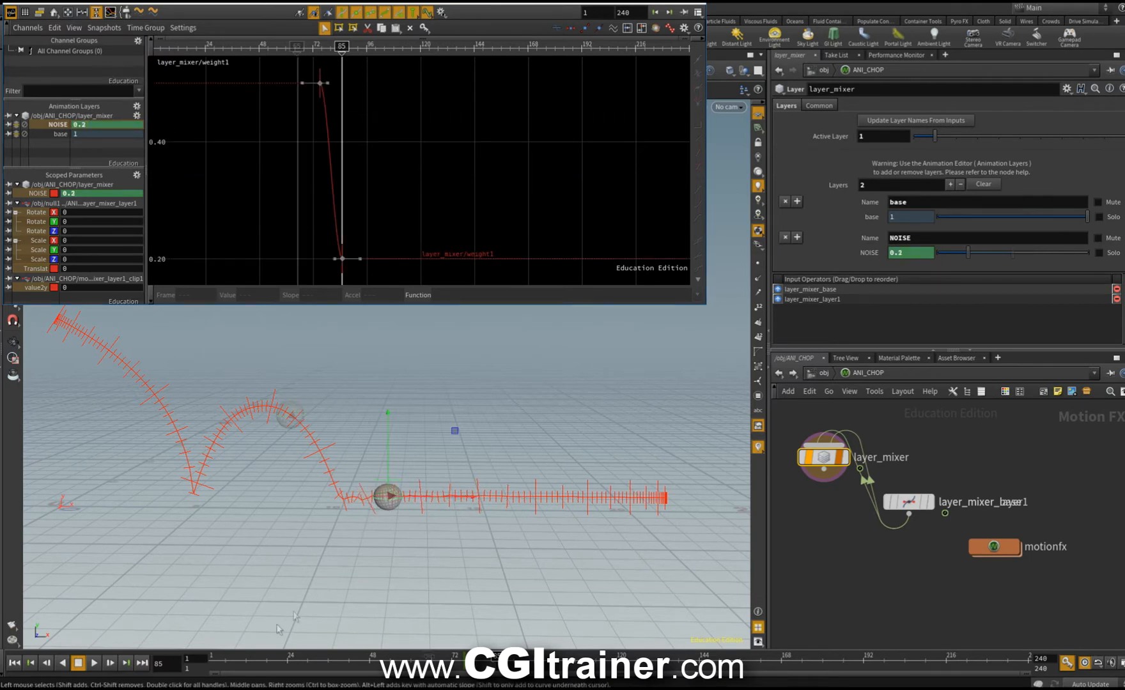
pyautogui.press('Up')
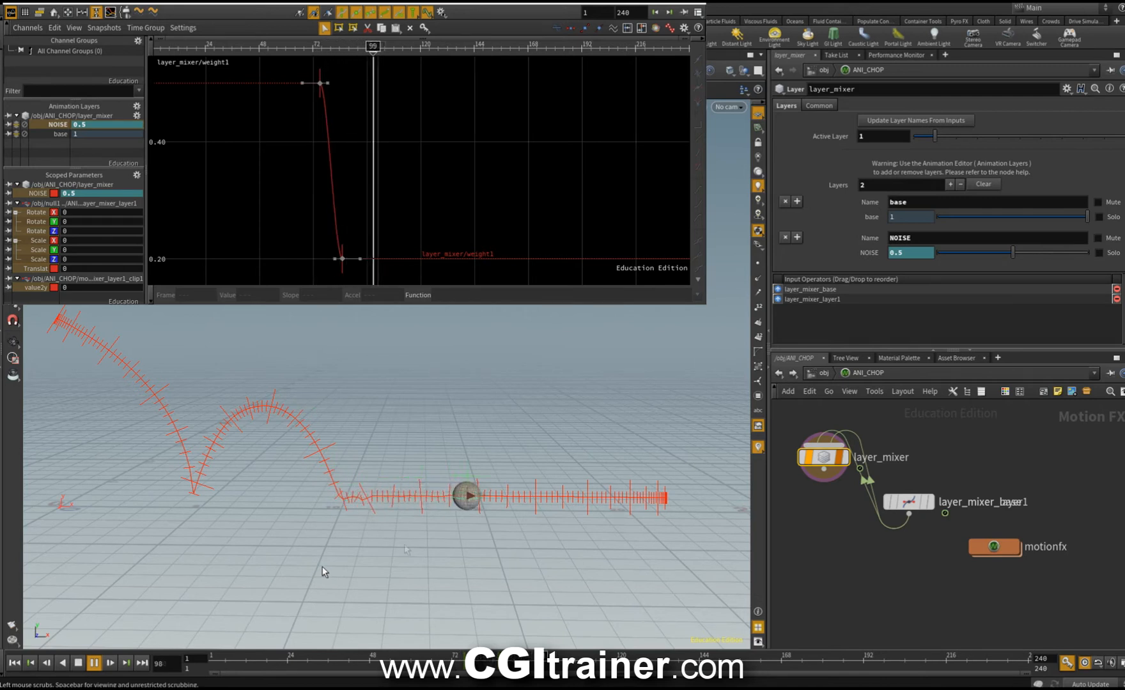